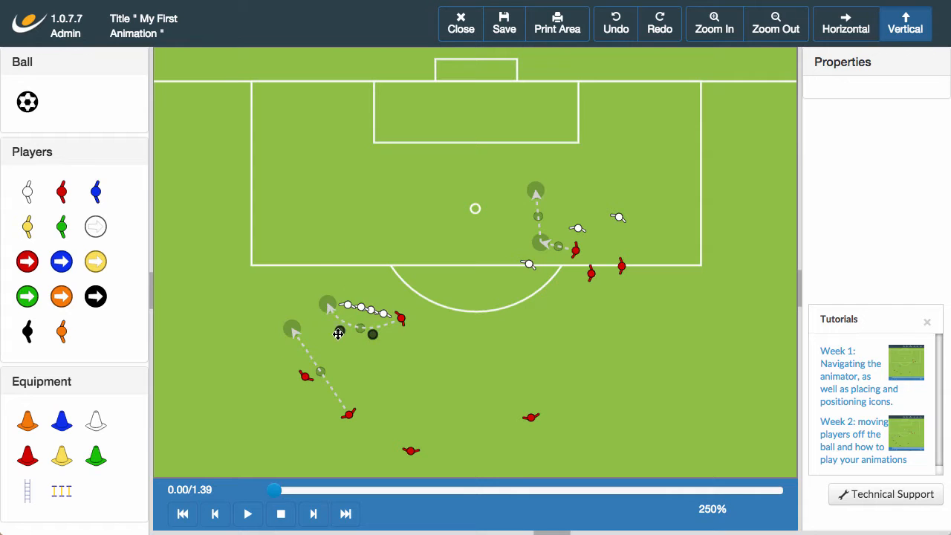
Save the current animation
{"action": "left_click", "coordinate": [340, 331]}
{"action": "left_click", "coordinate": [468, 366]}
{"action": "left_click", "coordinate": [504, 35]}
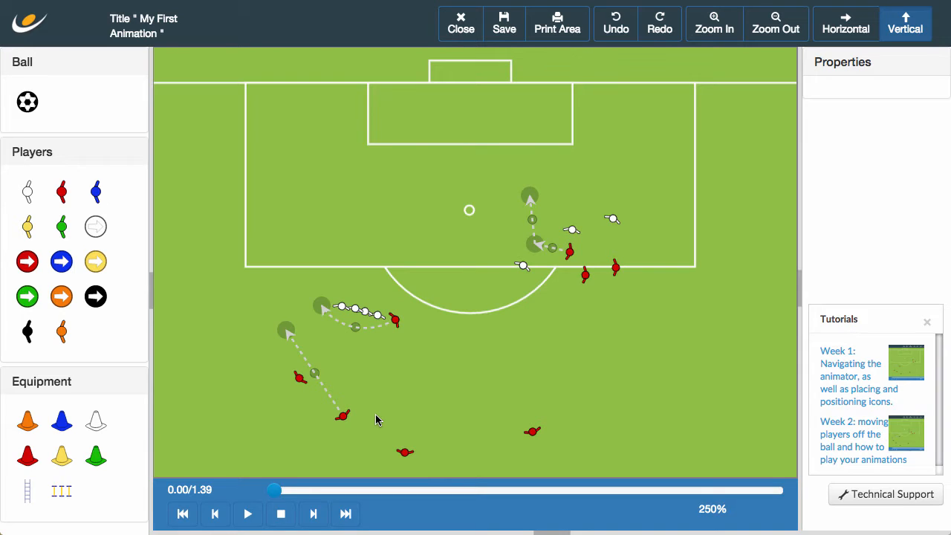
Add a ball to the red player beside the straight dashed run on the left flank and nudge that player slightly
{"action": "left_click", "coordinate": [297, 379]}
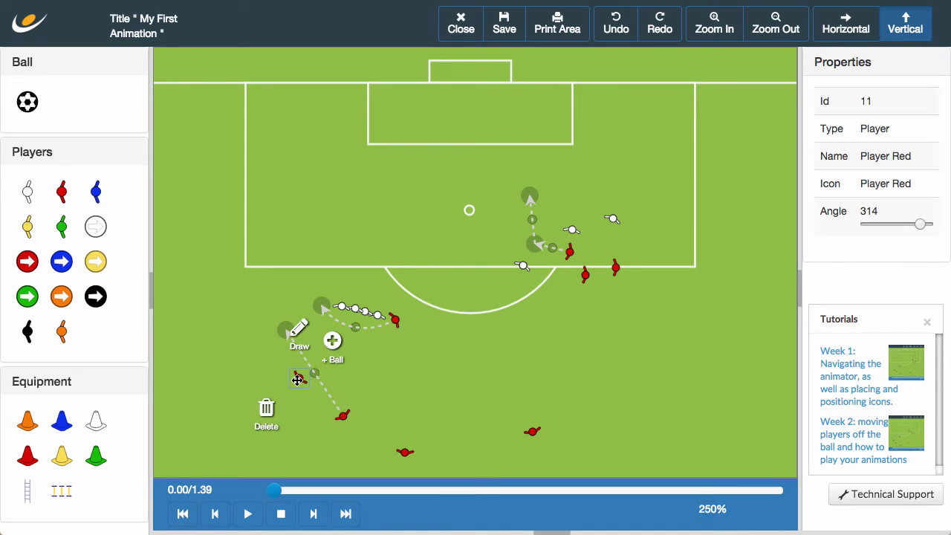
{"action": "left_click", "coordinate": [333, 343]}
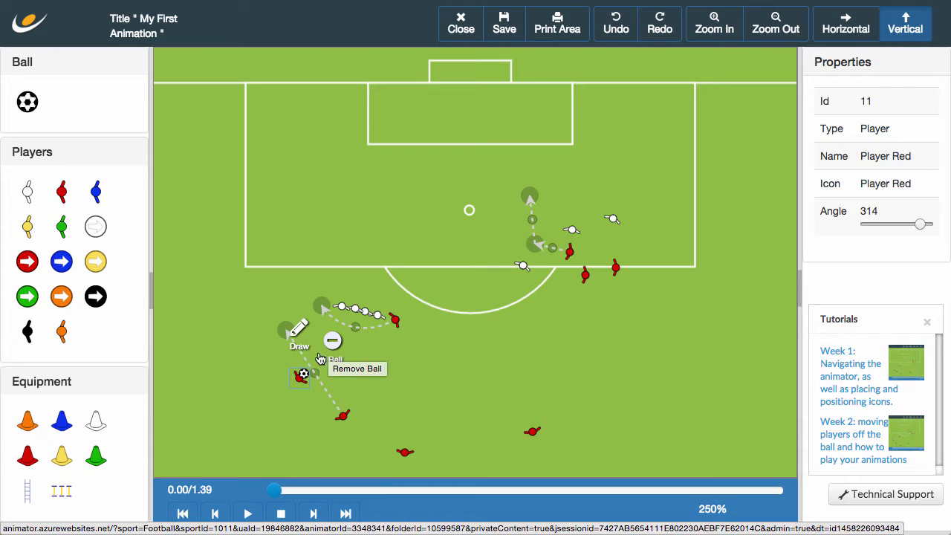
{"action": "mouse_move", "coordinate": [301, 375]}
{"action": "left_mouse_down"}
{"action": "mouse_move", "coordinate": [239, 371]}
{"action": "mouse_move", "coordinate": [245, 435]}
{"action": "mouse_move", "coordinate": [306, 384]}
{"action": "left_mouse_up"}
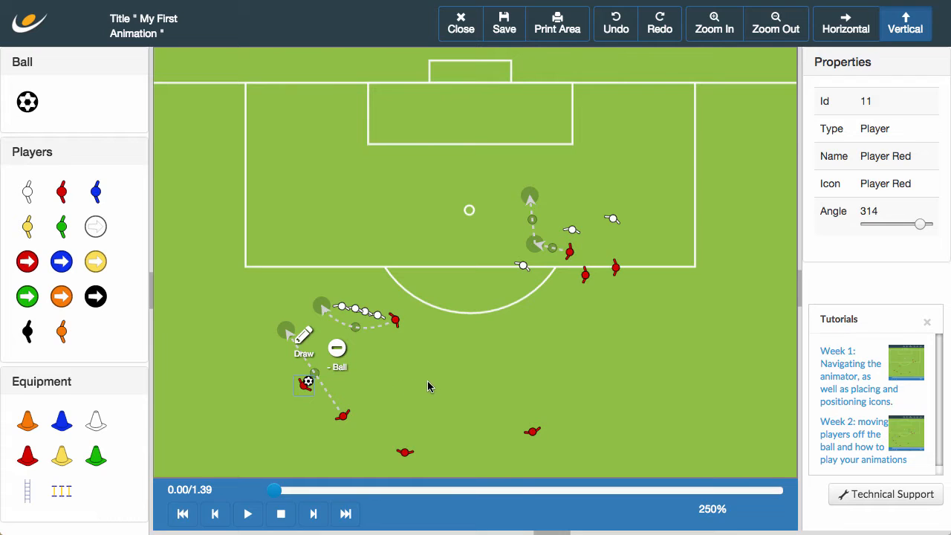
Add a ball to the red player in the lower central field and move that player to the far left of the pitch
{"action": "left_click", "coordinate": [532, 431]}
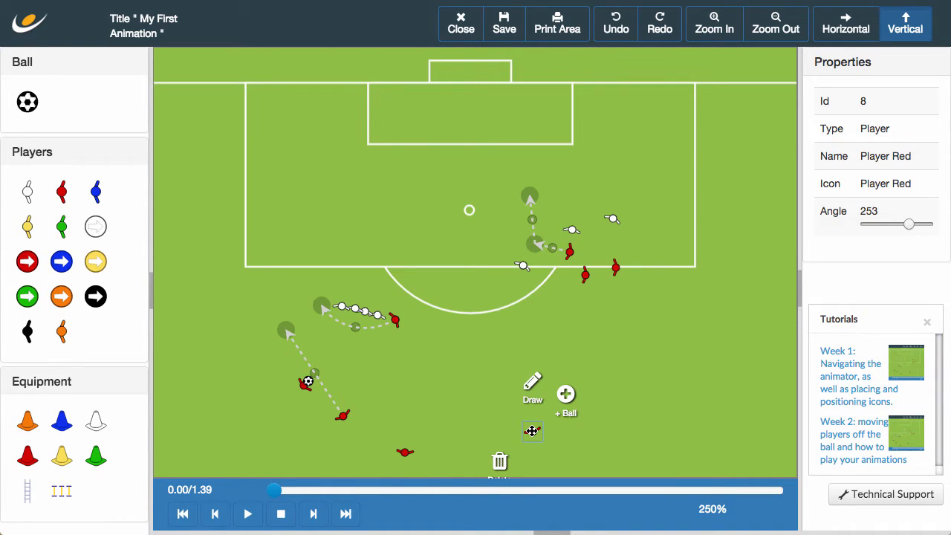
{"action": "left_click", "coordinate": [565, 394]}
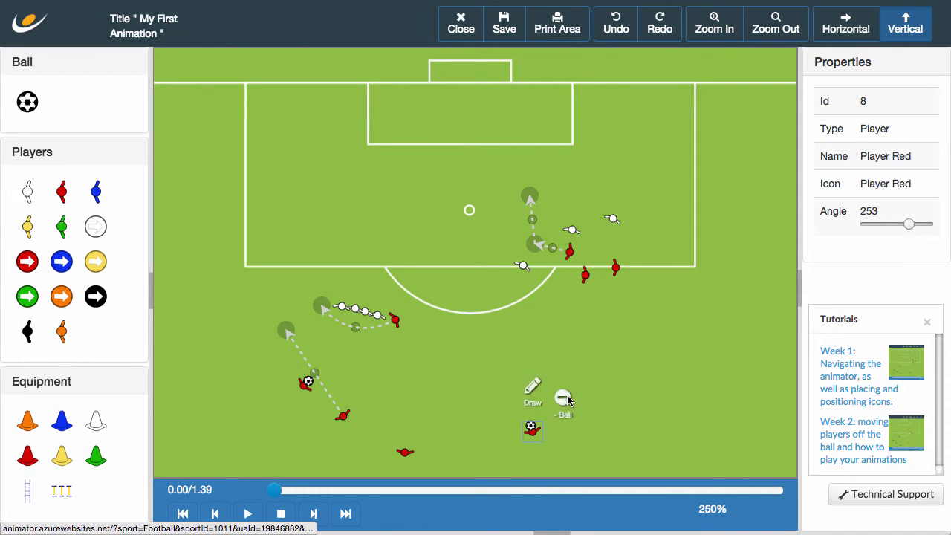
{"action": "mouse_move", "coordinate": [531, 429]}
{"action": "left_mouse_down"}
{"action": "mouse_move", "coordinate": [380, 398]}
{"action": "mouse_move", "coordinate": [175, 388]}
{"action": "left_mouse_up"}
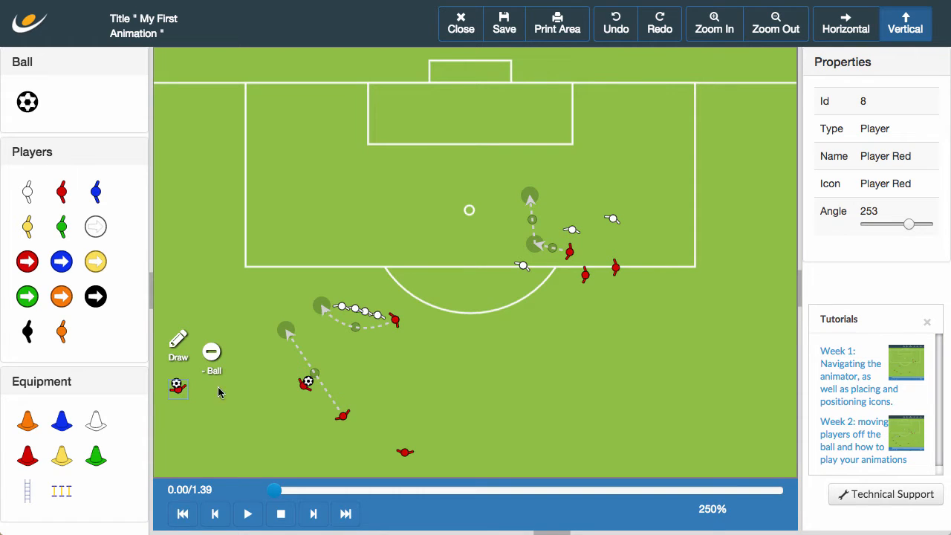
Draw a Pass toward the centre from the ball carrier near the dashed run, and preview the animation
{"action": "left_click", "coordinate": [305, 384]}
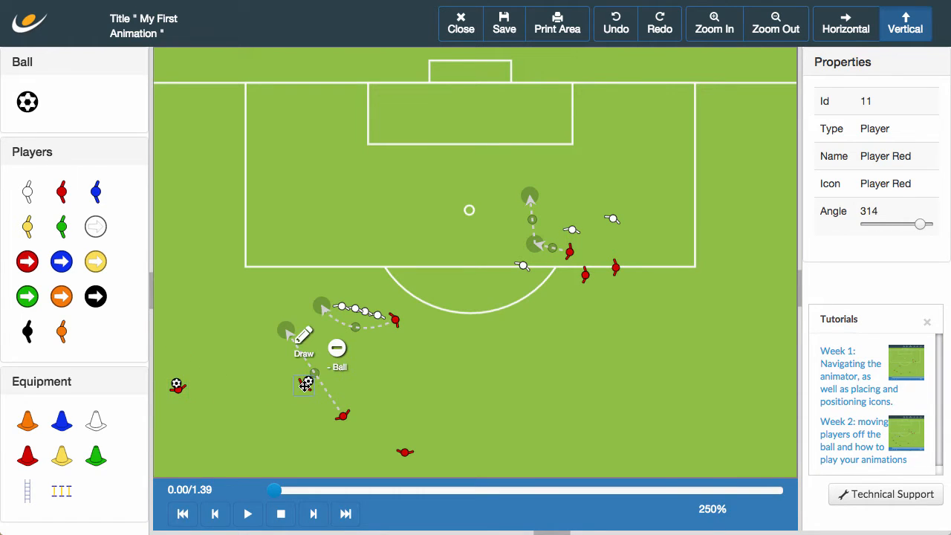
{"action": "left_click", "coordinate": [303, 336]}
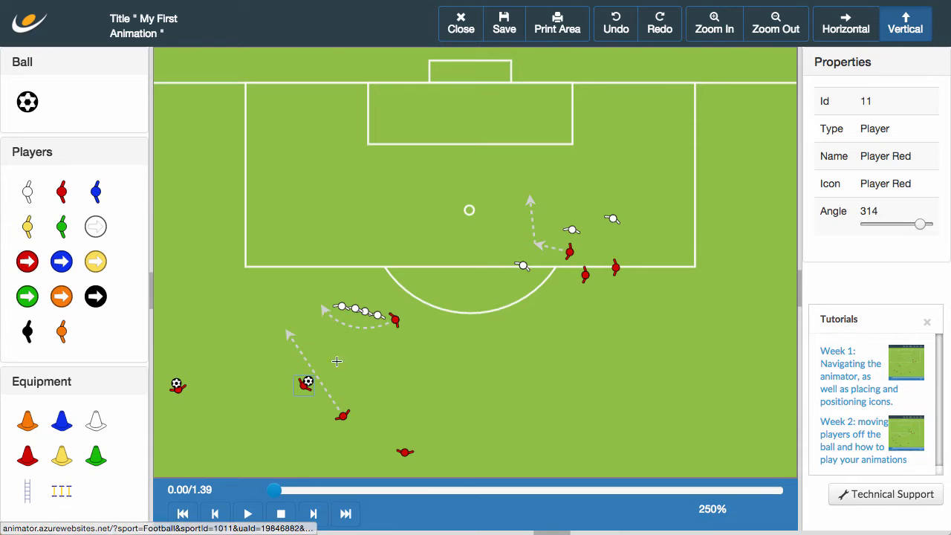
{"action": "left_click", "coordinate": [449, 369]}
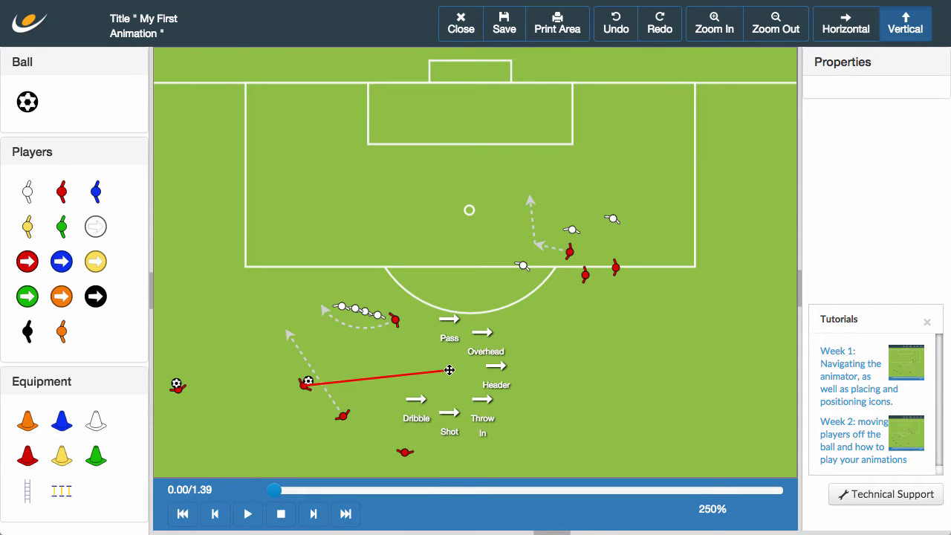
{"action": "left_click", "coordinate": [450, 331]}
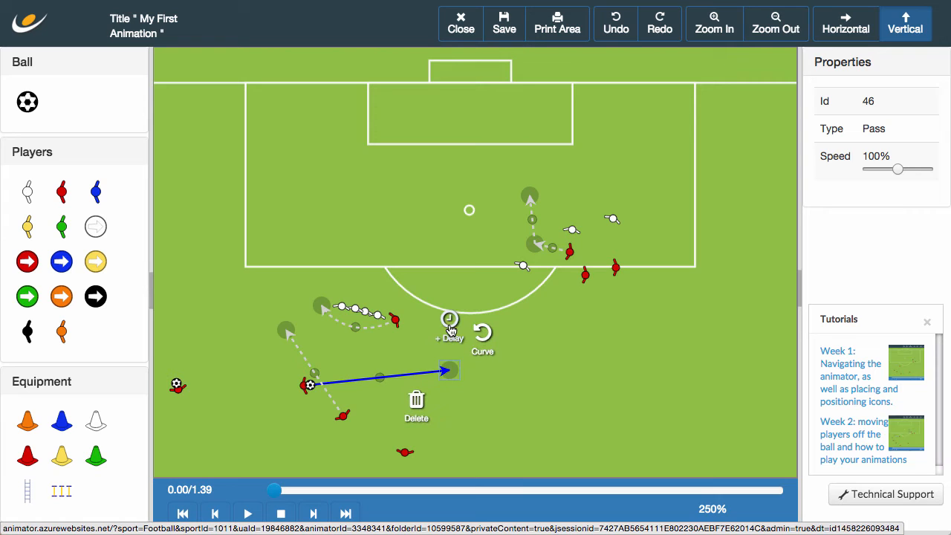
{"action": "left_click", "coordinate": [249, 513]}
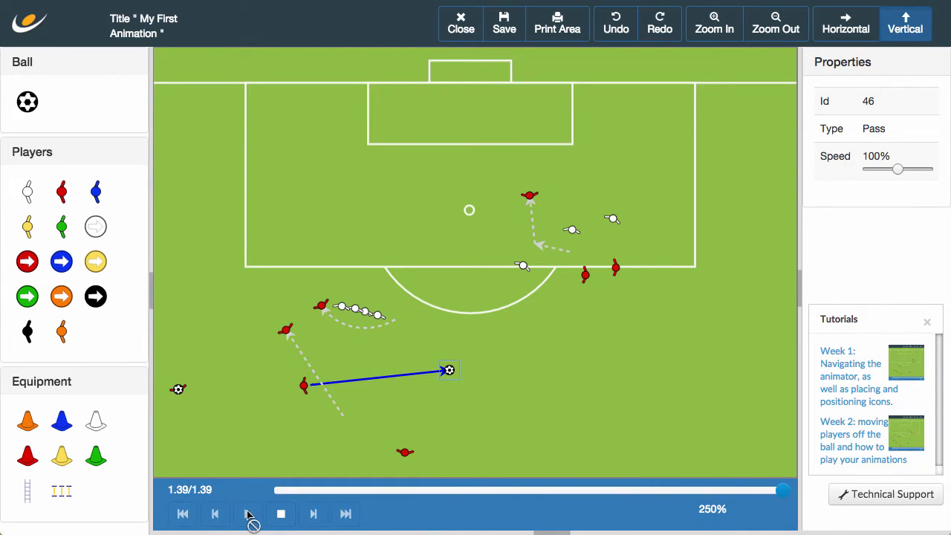
{"action": "left_click", "coordinate": [281, 514]}
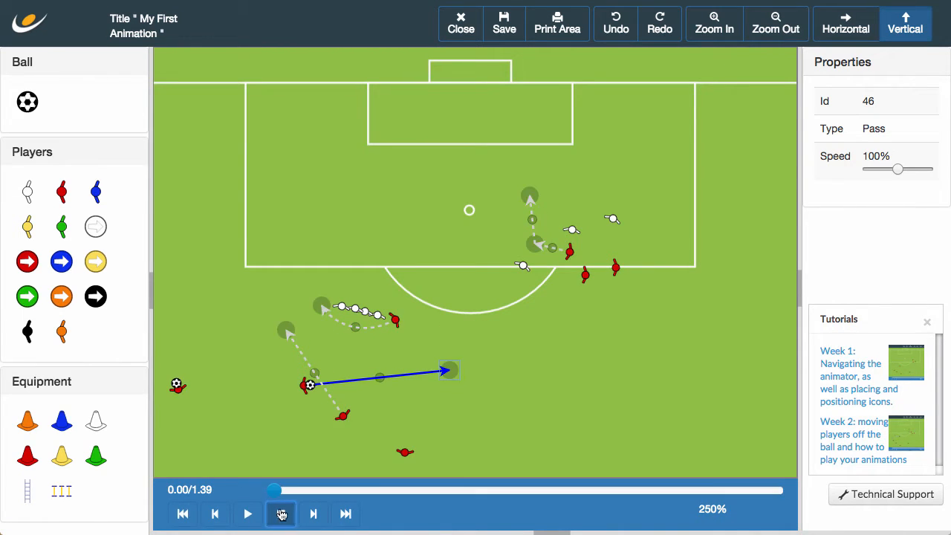
Draw a Shot going up the pitch from the far-left ball carrier, and preview the animation
{"action": "left_click", "coordinate": [179, 391]}
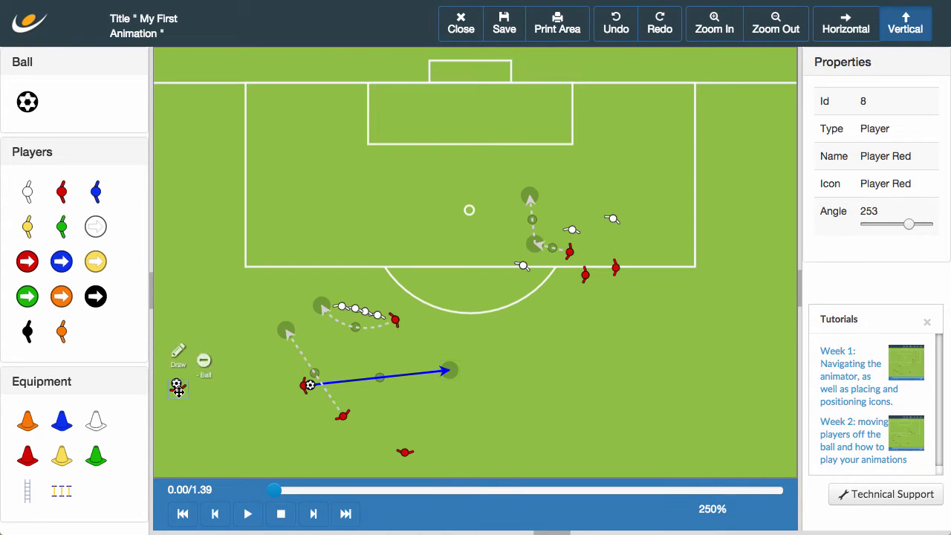
{"action": "left_click", "coordinate": [197, 278]}
{"action": "left_click", "coordinate": [197, 325]}
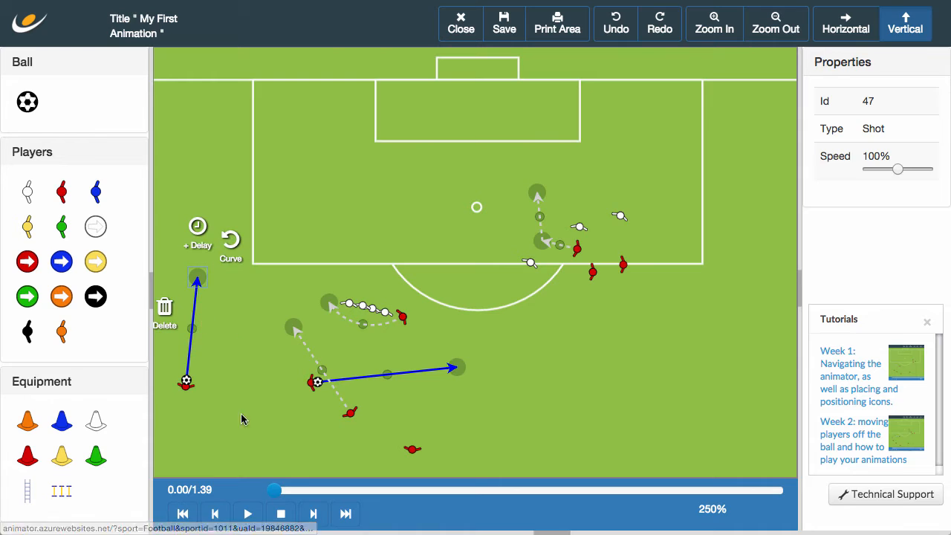
{"action": "left_click", "coordinate": [247, 513]}
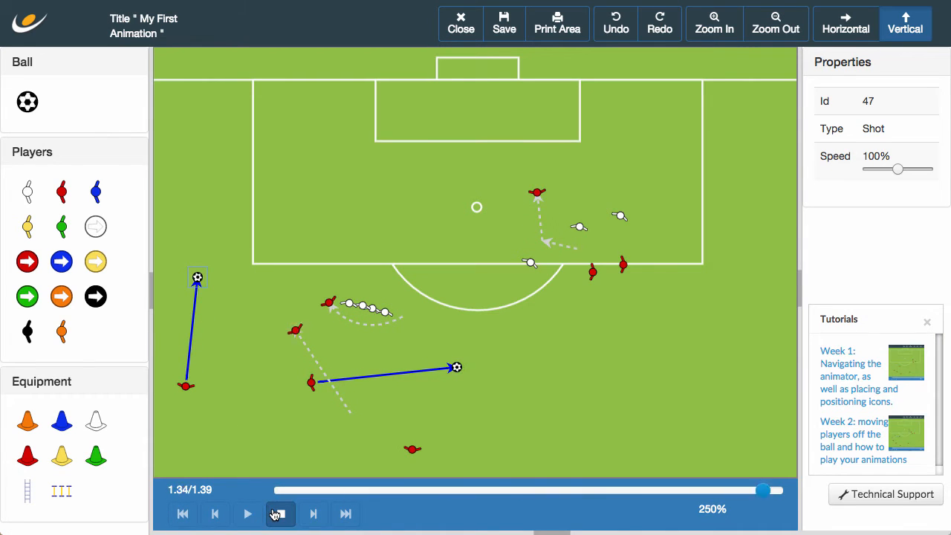
{"action": "left_click", "coordinate": [280, 514]}
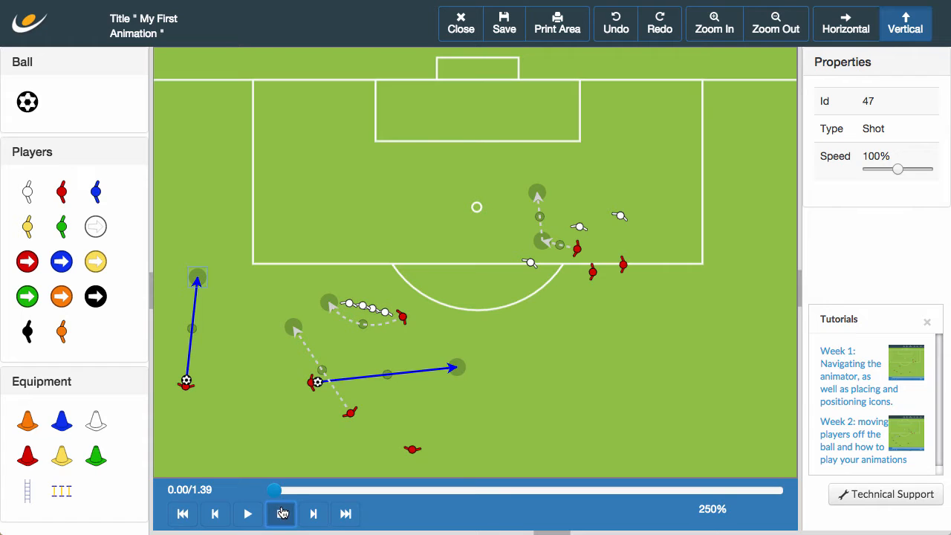
Delete the pass and shot arrows of the two red ball carriers
{"action": "left_click", "coordinate": [458, 366]}
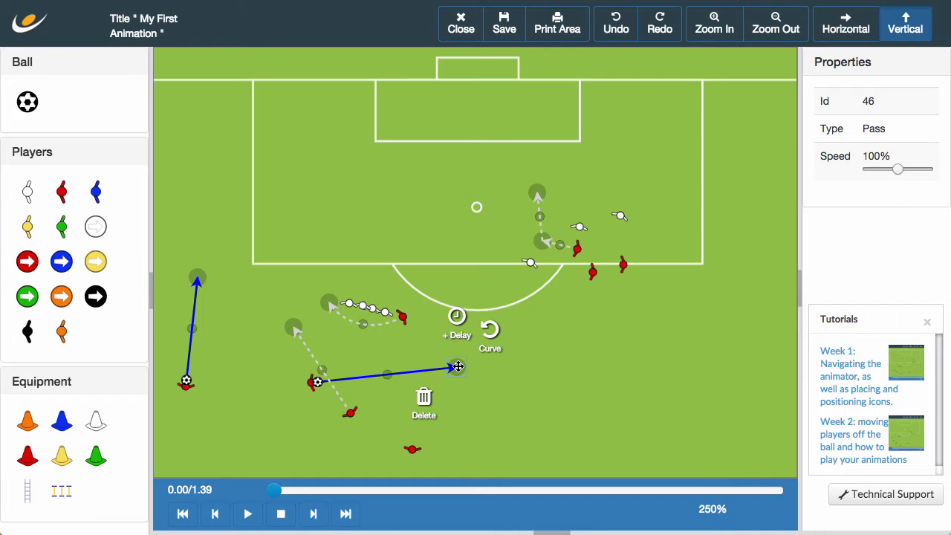
{"action": "left_click", "coordinate": [424, 409]}
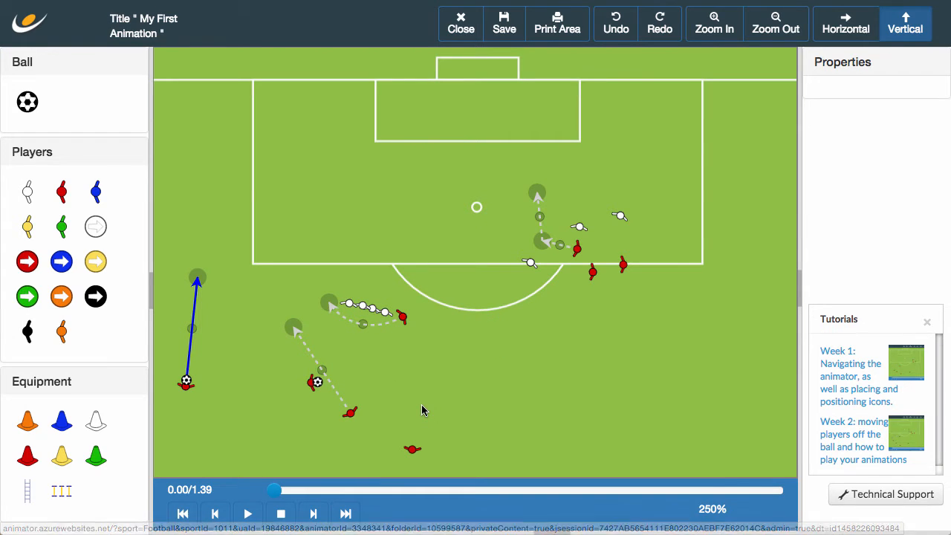
{"action": "left_click", "coordinate": [200, 281]}
{"action": "left_click", "coordinate": [162, 308]}
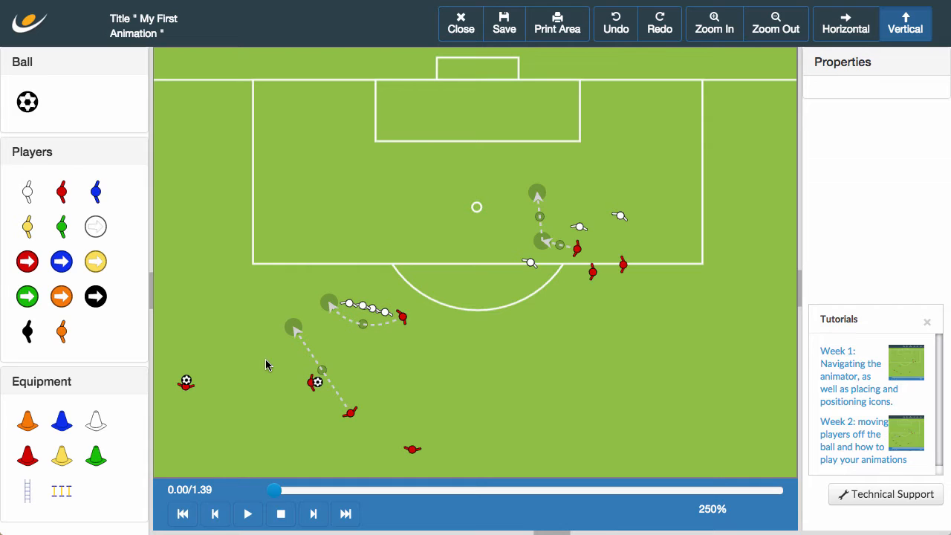
Draw an Overhead ball toward the centre from the red ball carrier near the dashed run
{"action": "left_click", "coordinate": [311, 382]}
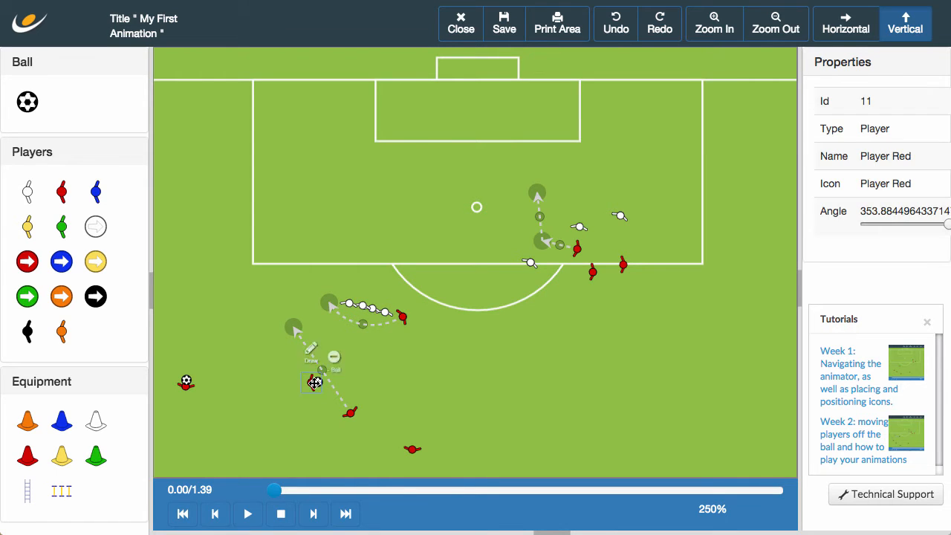
{"action": "left_click", "coordinate": [426, 365]}
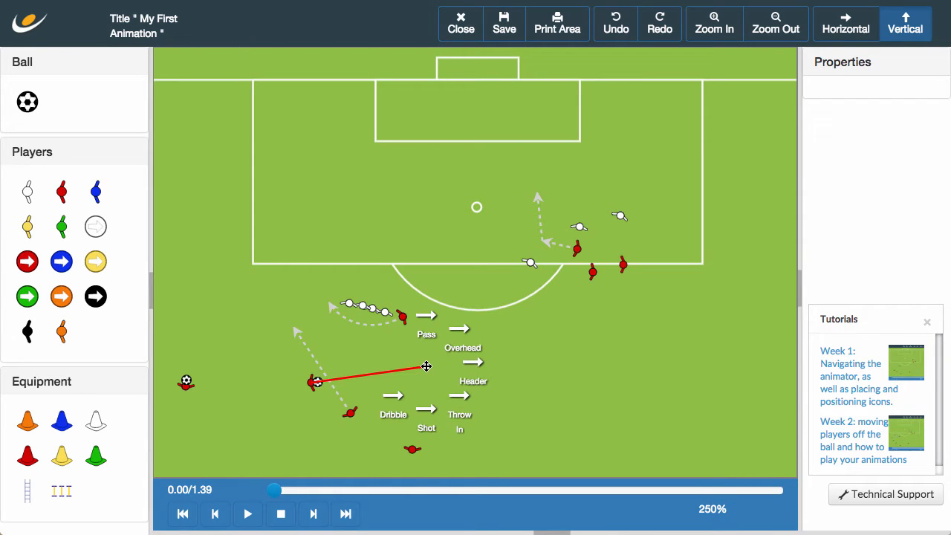
{"action": "left_click", "coordinate": [462, 341]}
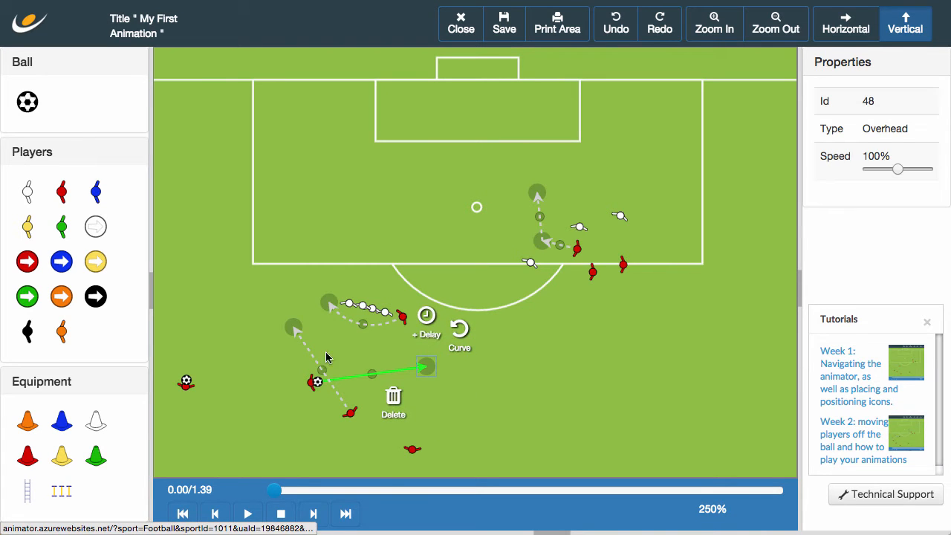
Draw a Throw In going up the pitch from the far-left red ball carrier
{"action": "left_click", "coordinate": [188, 382]}
{"action": "left_click", "coordinate": [190, 343]}
{"action": "left_click", "coordinate": [187, 295]}
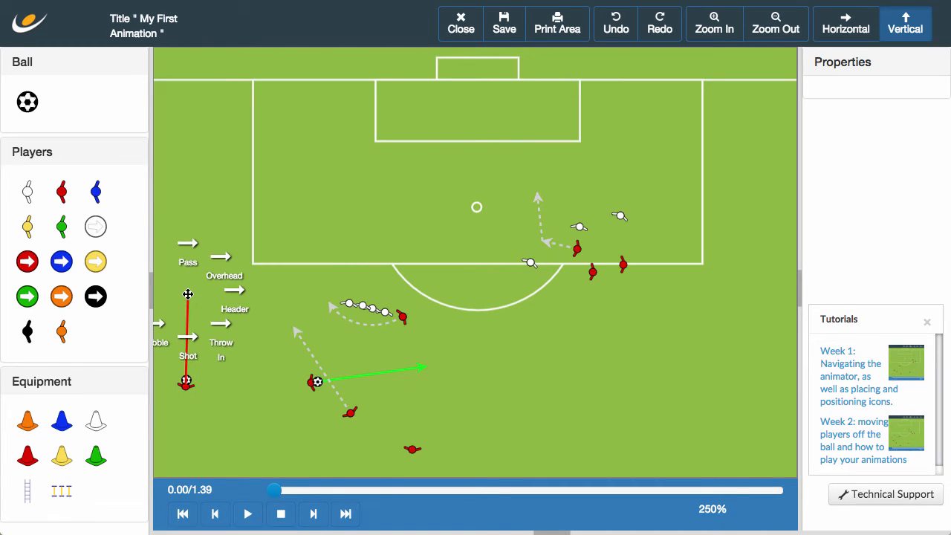
{"action": "left_click", "coordinate": [222, 344]}
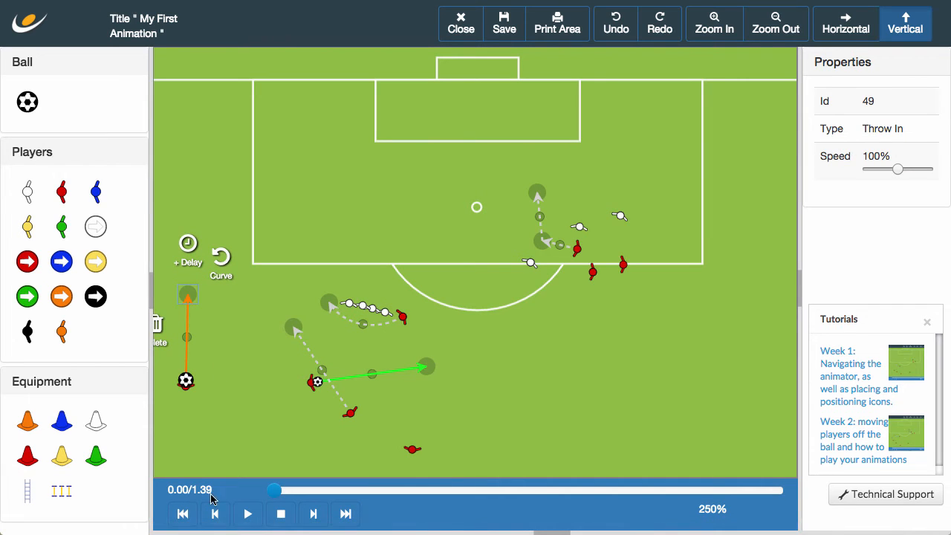
Play the animation twice to compare the overhead ball with the throw-in
{"action": "left_click", "coordinate": [248, 513]}
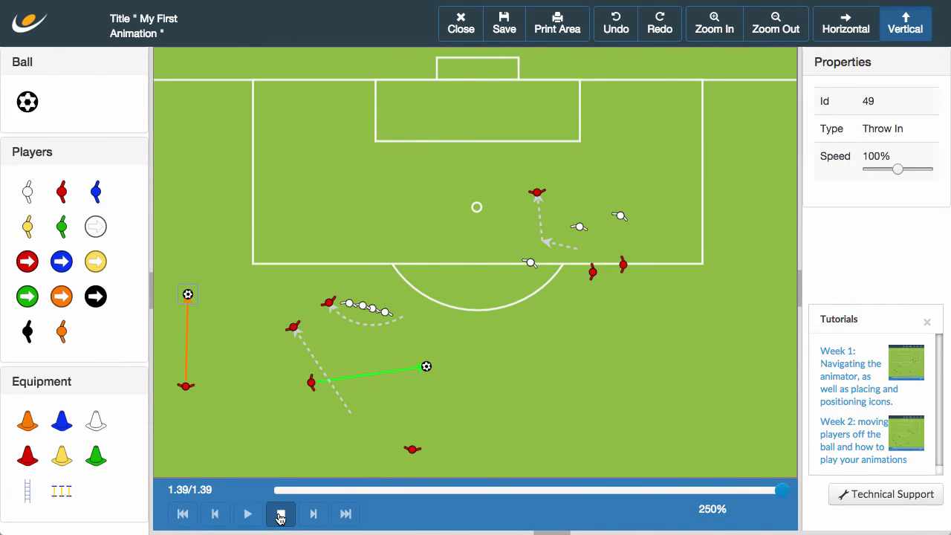
{"action": "left_click", "coordinate": [280, 515]}
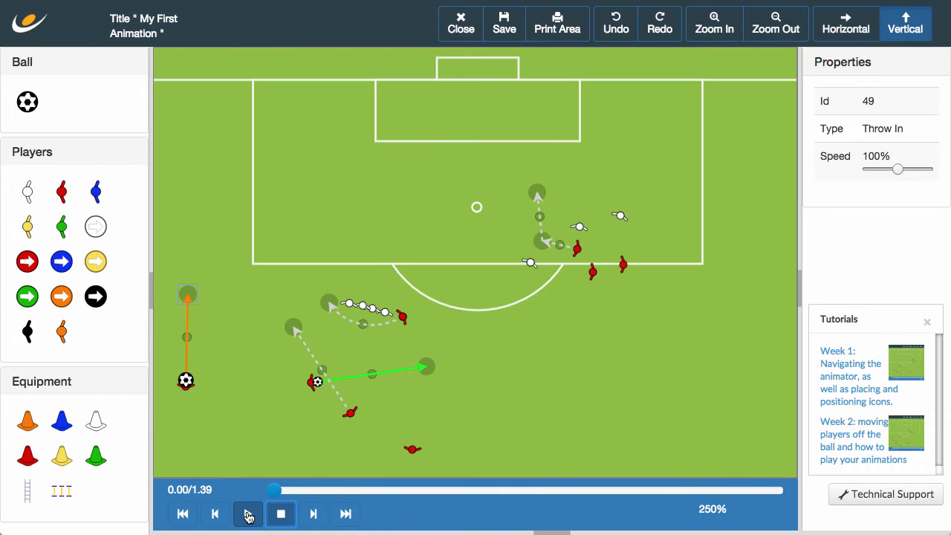
{"action": "left_click", "coordinate": [248, 513]}
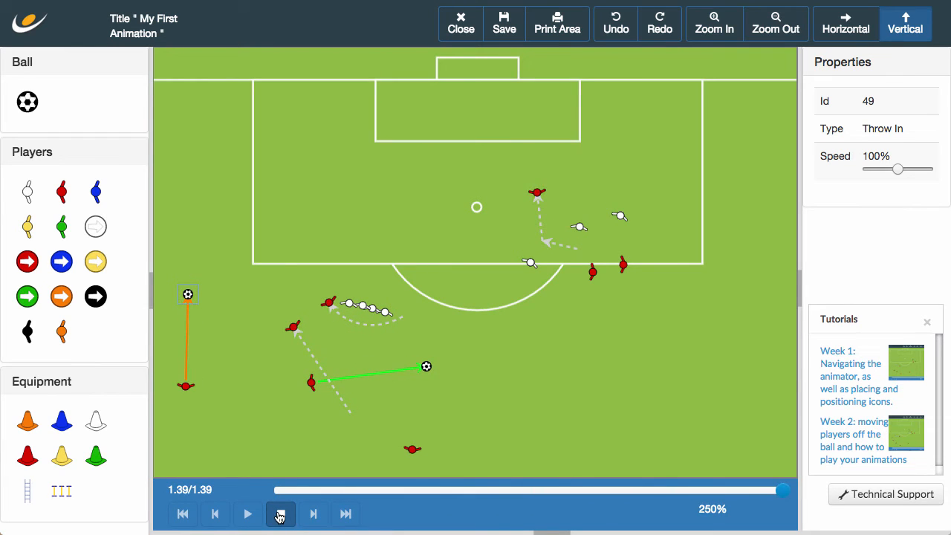
{"action": "left_click", "coordinate": [280, 515]}
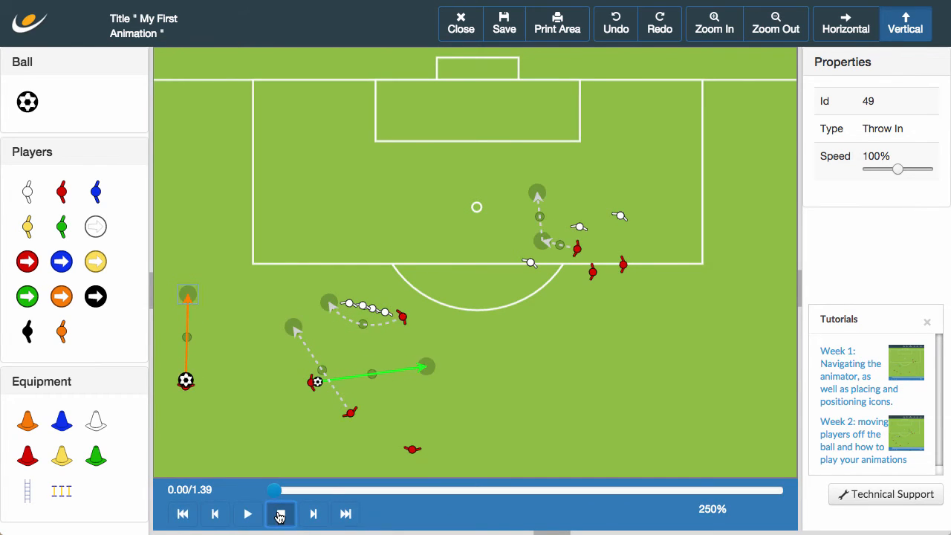
Delete the throw-in arrow and remove the ball from the far-left red player
{"action": "left_click", "coordinate": [187, 296]}
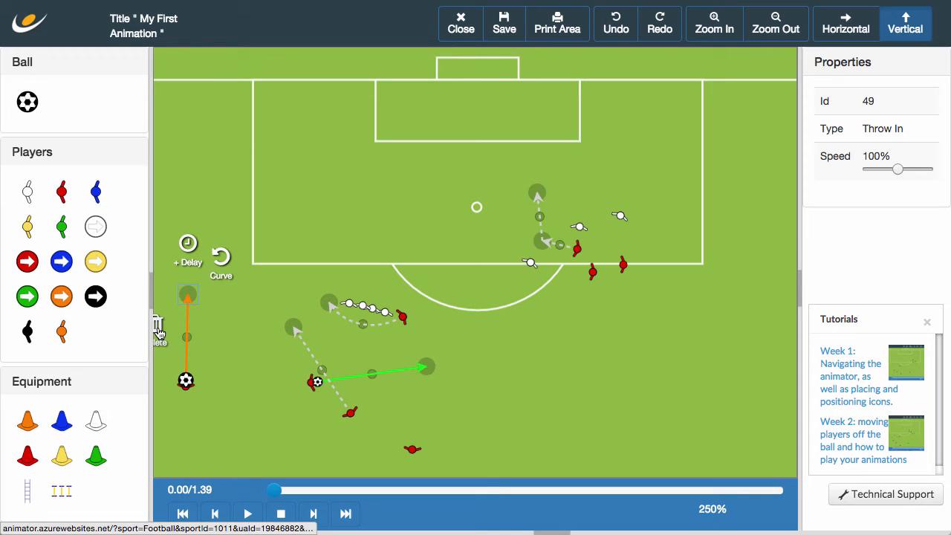
{"action": "left_click", "coordinate": [158, 332]}
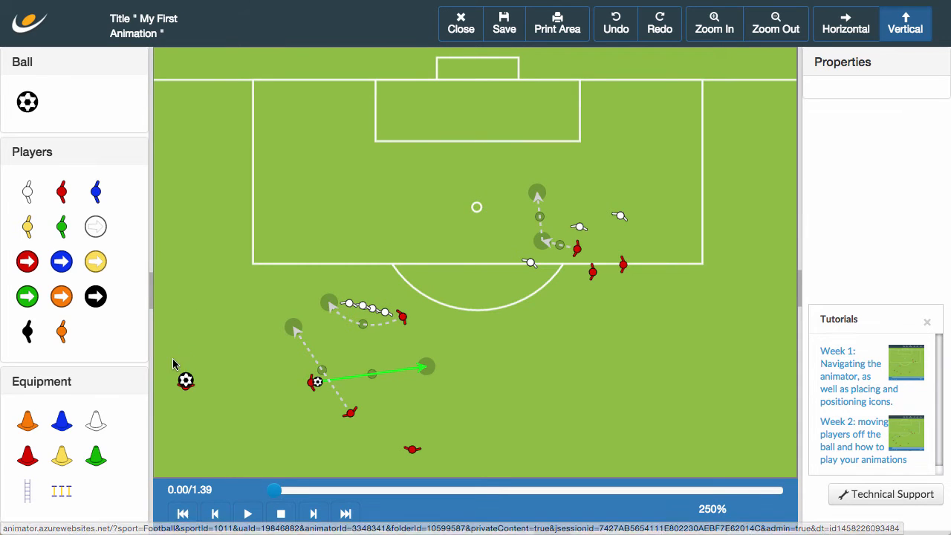
{"action": "left_click", "coordinate": [186, 381]}
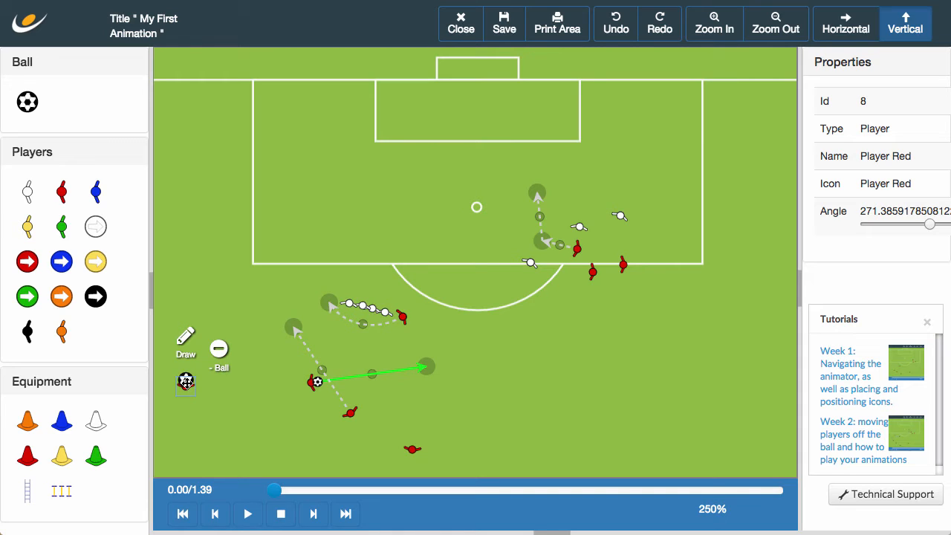
{"action": "left_click", "coordinate": [218, 348]}
Move the far-left red player back to the lower central field and rotate the player using a smaller angle
{"action": "mouse_move", "coordinate": [185, 382]}
{"action": "left_mouse_down"}
{"action": "mouse_move", "coordinate": [554, 419]}
{"action": "mouse_move", "coordinate": [542, 433]}
{"action": "left_mouse_up"}
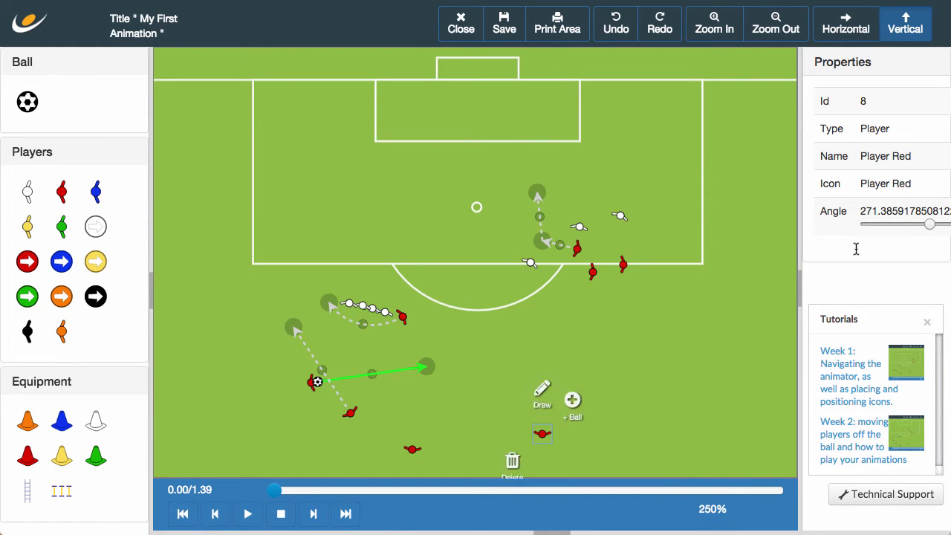
{"action": "left_click_drag", "start_coordinate": [929, 223], "coordinate": [911, 224]}
{"action": "left_click", "coordinate": [500, 335]}
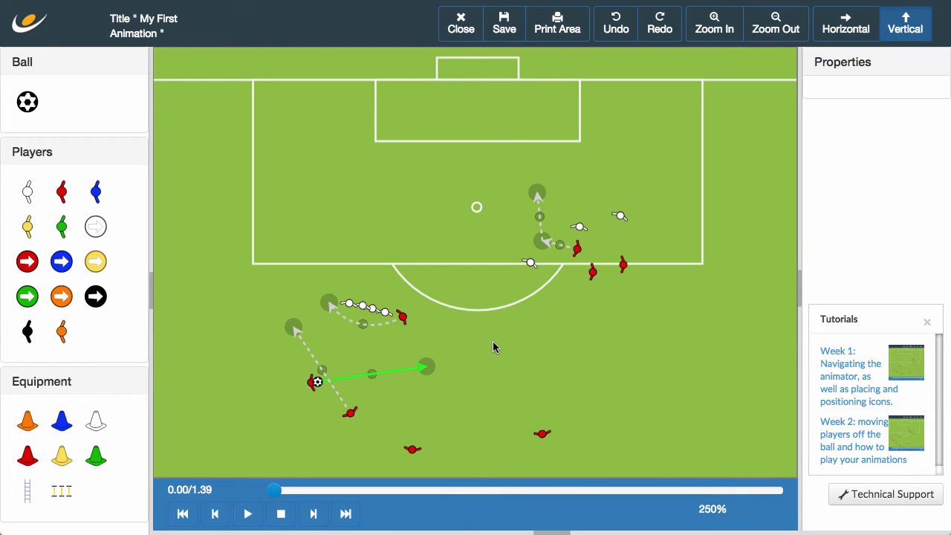
Replace the overhead arrow of the leftmost red ball carrier with a Dribble across the field toward the centre
{"action": "left_click", "coordinate": [422, 368]}
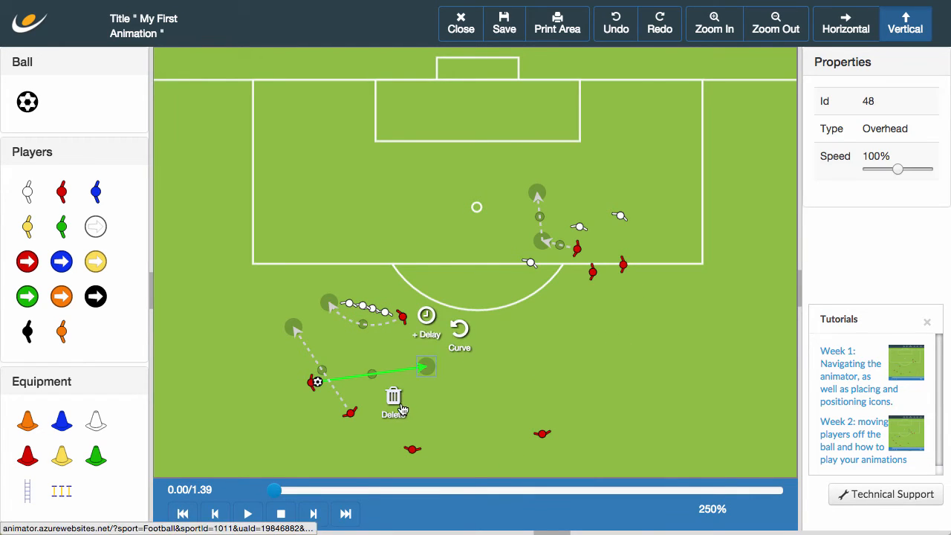
{"action": "left_click", "coordinate": [394, 397]}
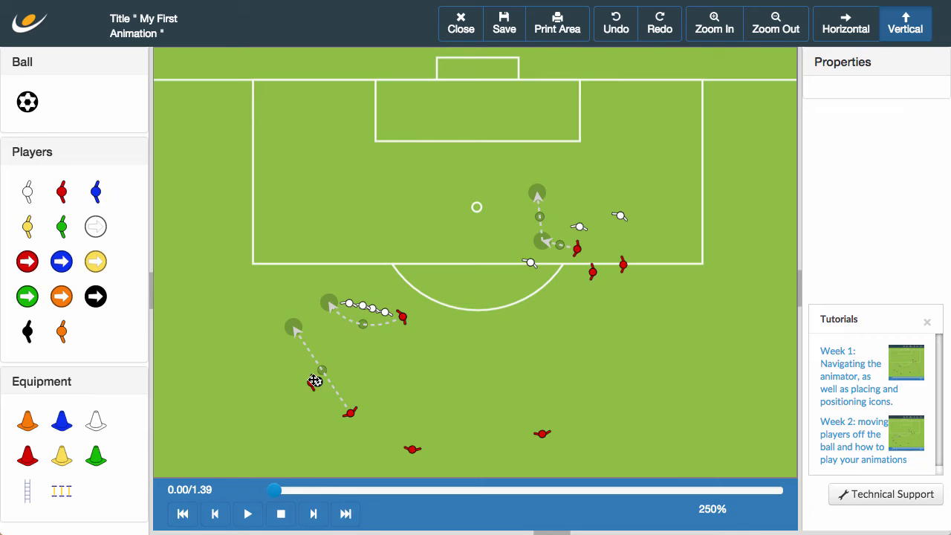
{"action": "left_click", "coordinate": [313, 382]}
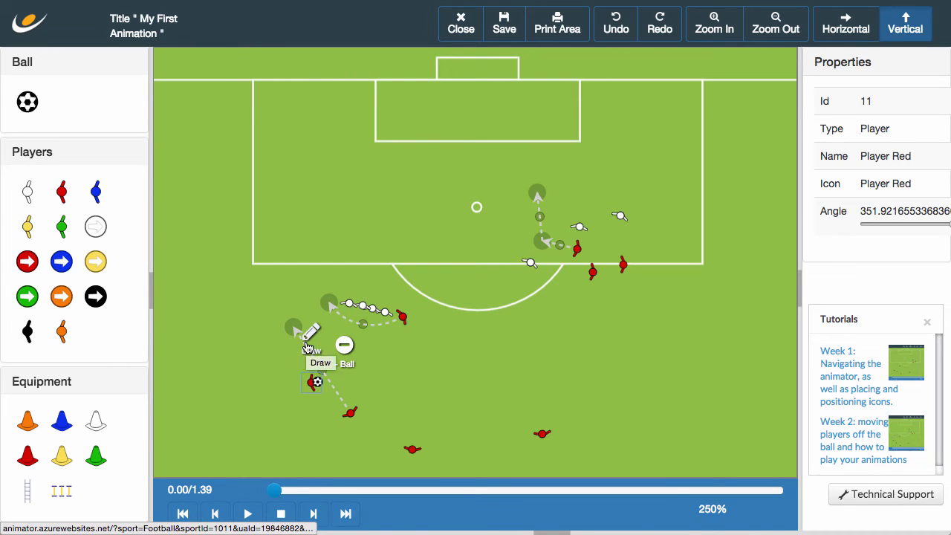
{"action": "left_click", "coordinate": [309, 346]}
{"action": "left_click", "coordinate": [435, 364]}
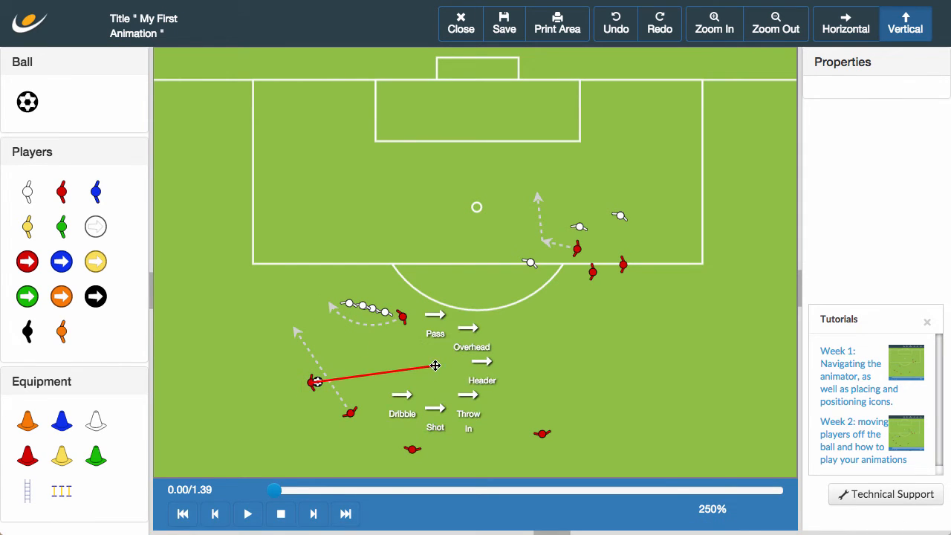
{"action": "left_click", "coordinate": [401, 404]}
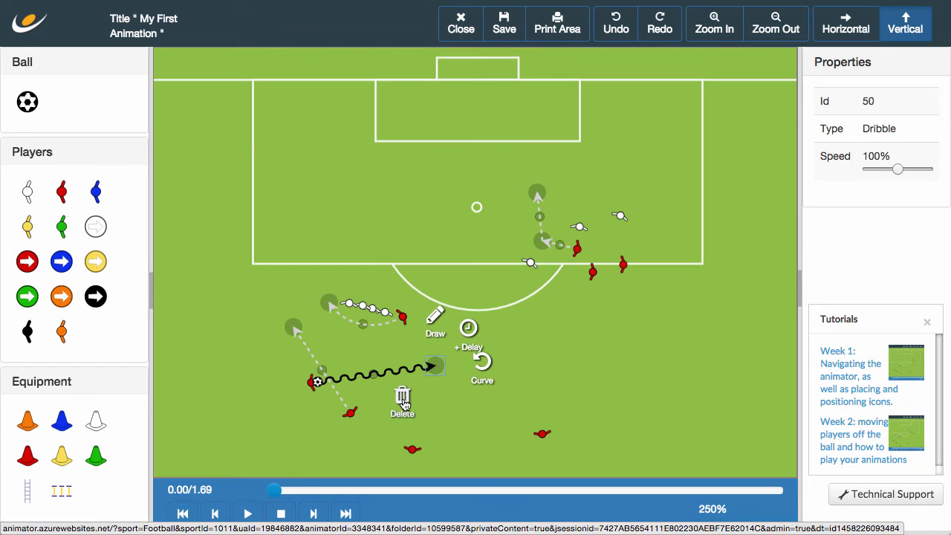
{"action": "left_click", "coordinate": [450, 410]}
Play the animation twice to preview the dribble
{"action": "left_click", "coordinate": [246, 514]}
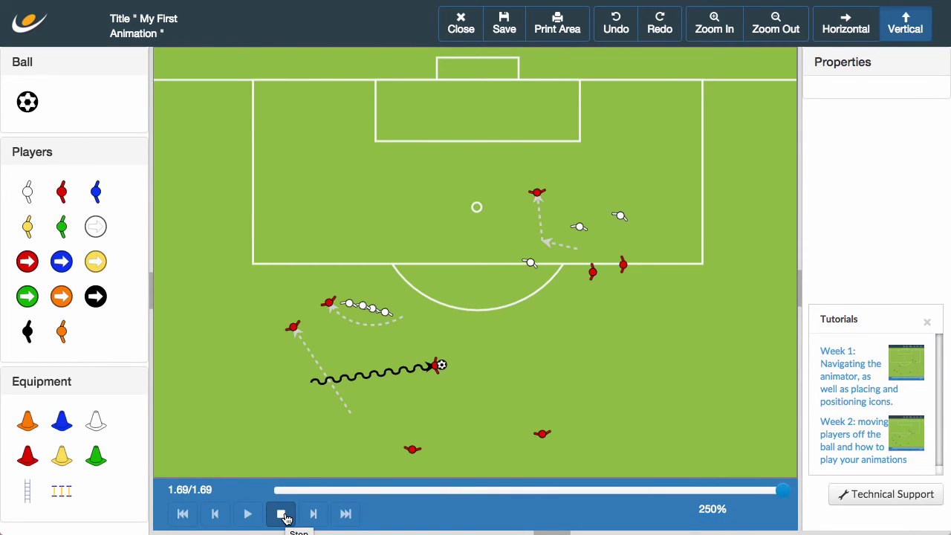
{"action": "left_click", "coordinate": [282, 514]}
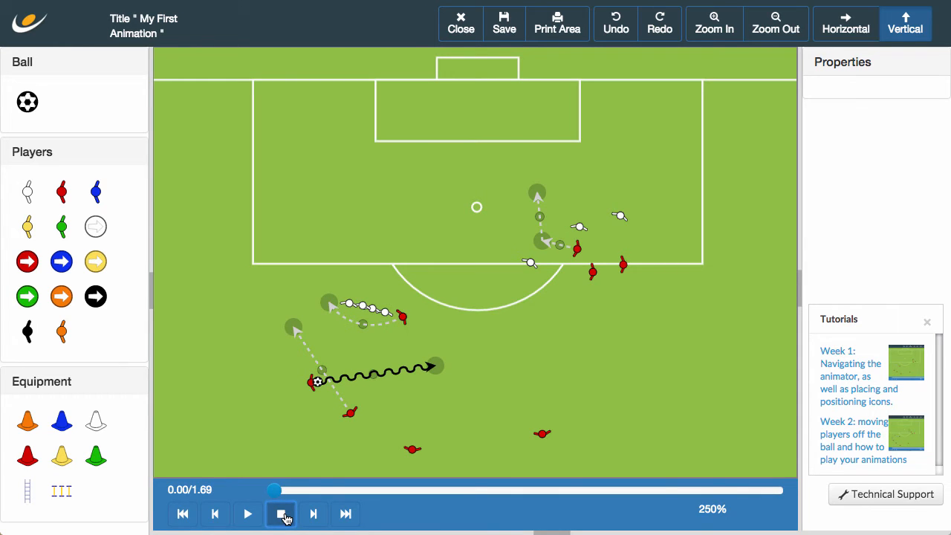
{"action": "left_click", "coordinate": [246, 513]}
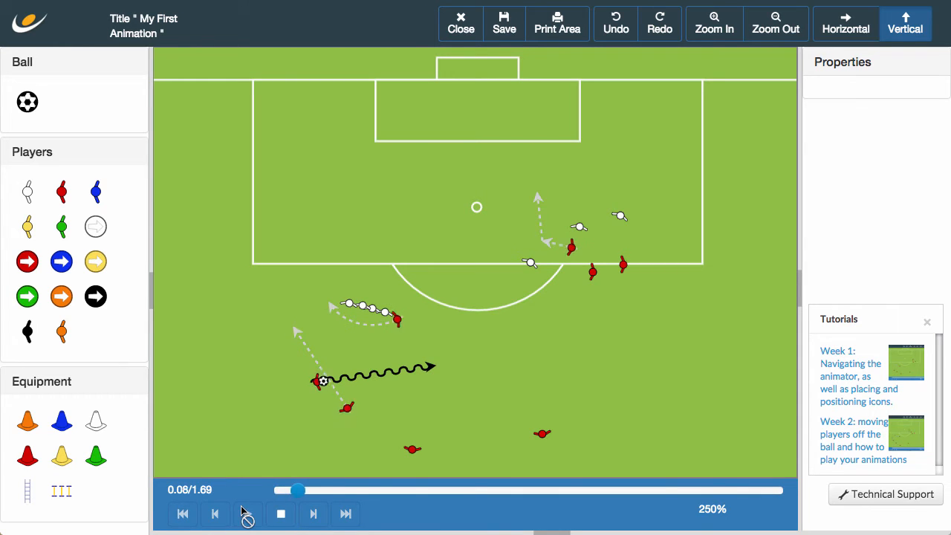
{"action": "left_click", "coordinate": [282, 514]}
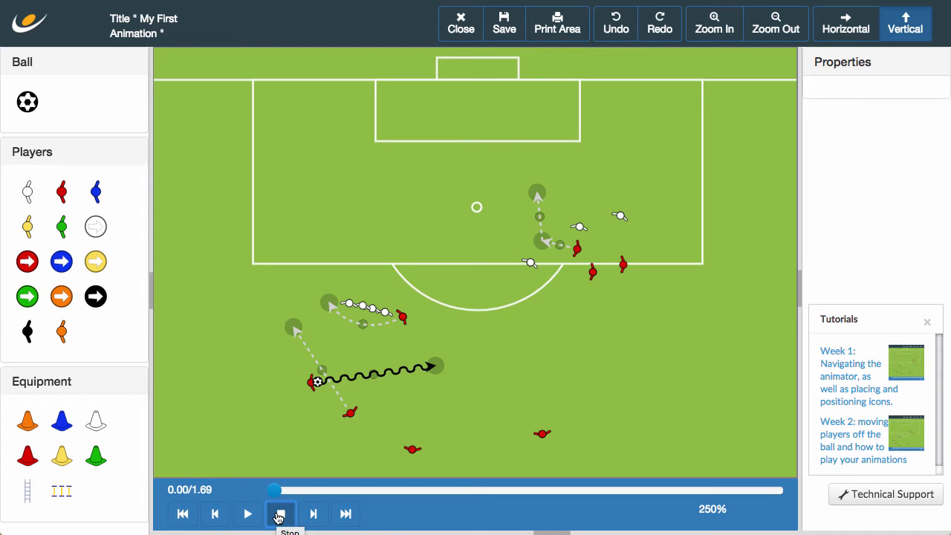
Delete the dribble arrow and draw an Overhead from the ball carrier to the end of the red attacker's run inside the penalty area
{"action": "left_click", "coordinate": [430, 365]}
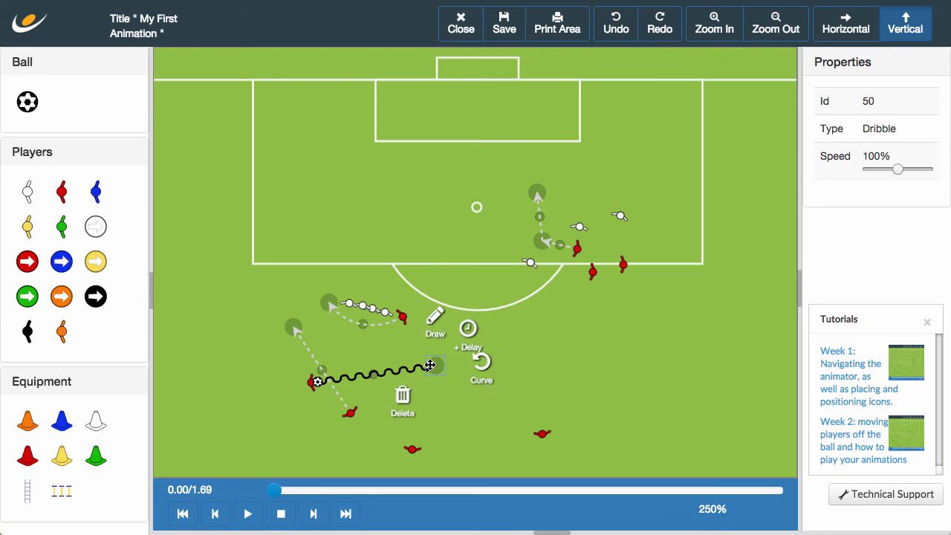
{"action": "left_click", "coordinate": [403, 396]}
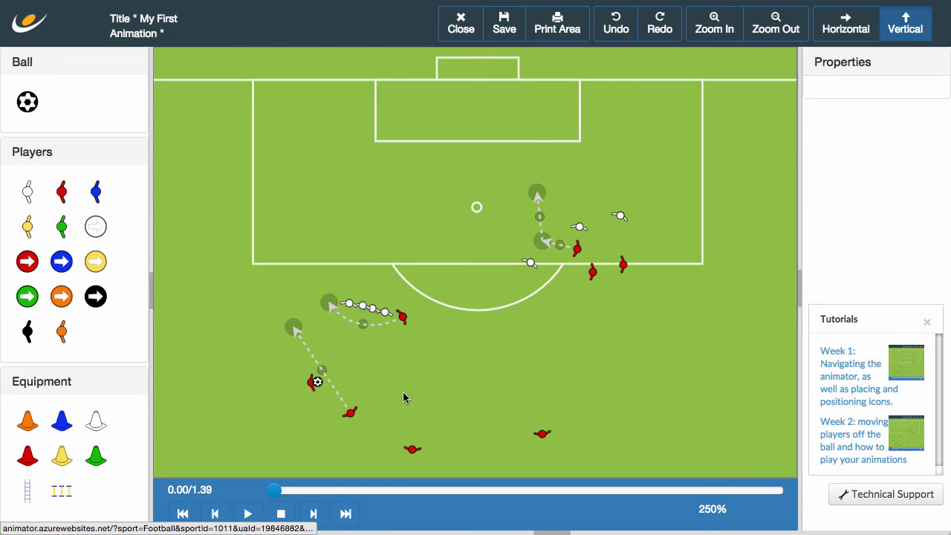
{"action": "left_click", "coordinate": [314, 381]}
{"action": "left_click", "coordinate": [310, 335]}
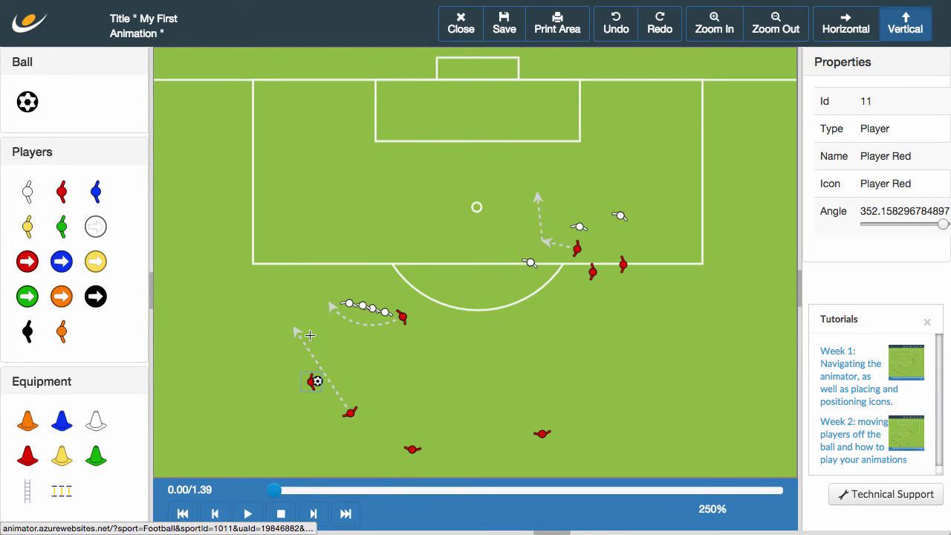
{"action": "left_click", "coordinate": [538, 195]}
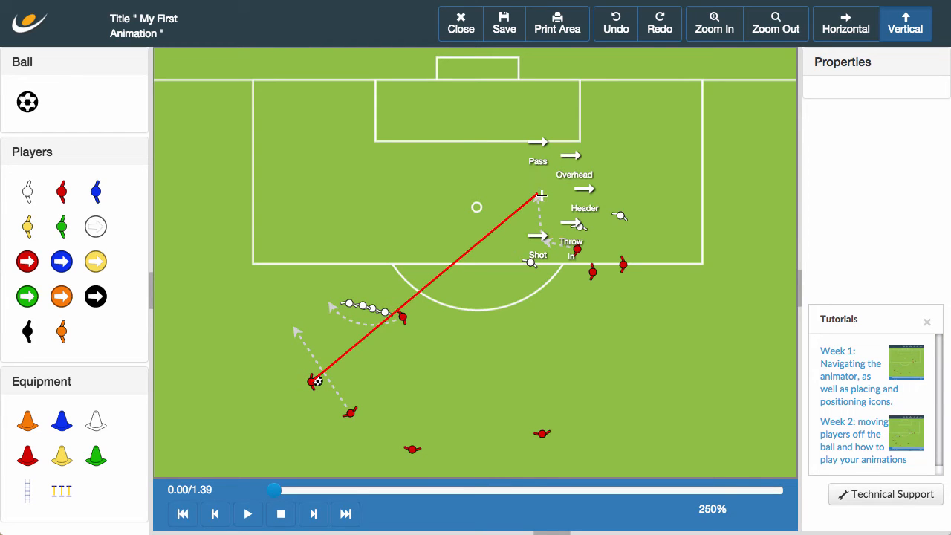
{"action": "left_click", "coordinate": [567, 165]}
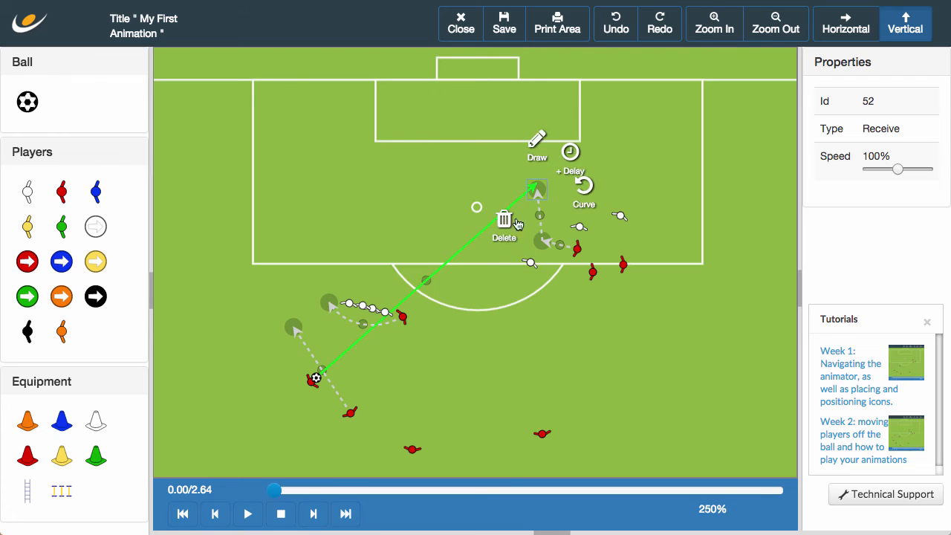
{"action": "left_click", "coordinate": [497, 342]}
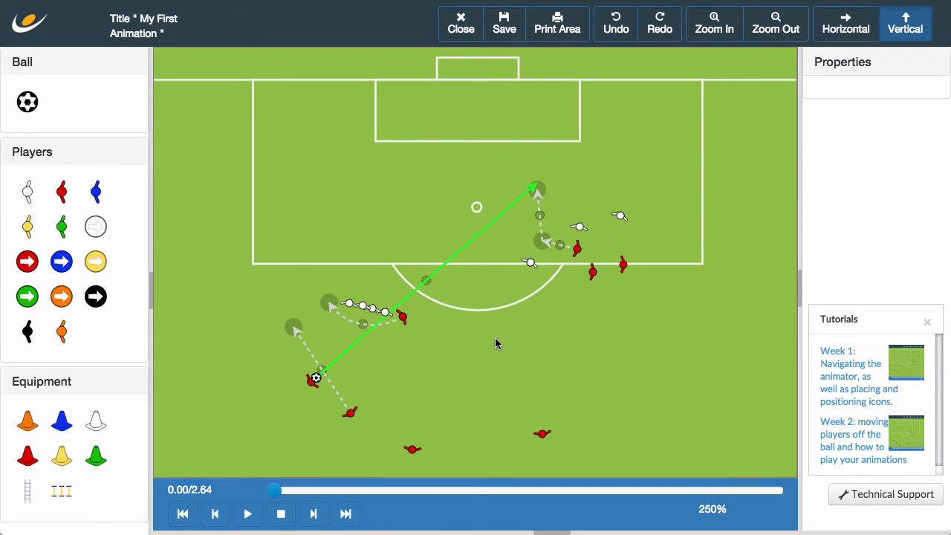
Move the overhead's receiving point slightly closer to the goal and shift the ball carrier slightly away from it
{"action": "mouse_move", "coordinate": [536, 188]}
{"action": "left_mouse_down"}
{"action": "mouse_move", "coordinate": [475, 178]}
{"action": "mouse_move", "coordinate": [537, 178]}
{"action": "left_mouse_up"}
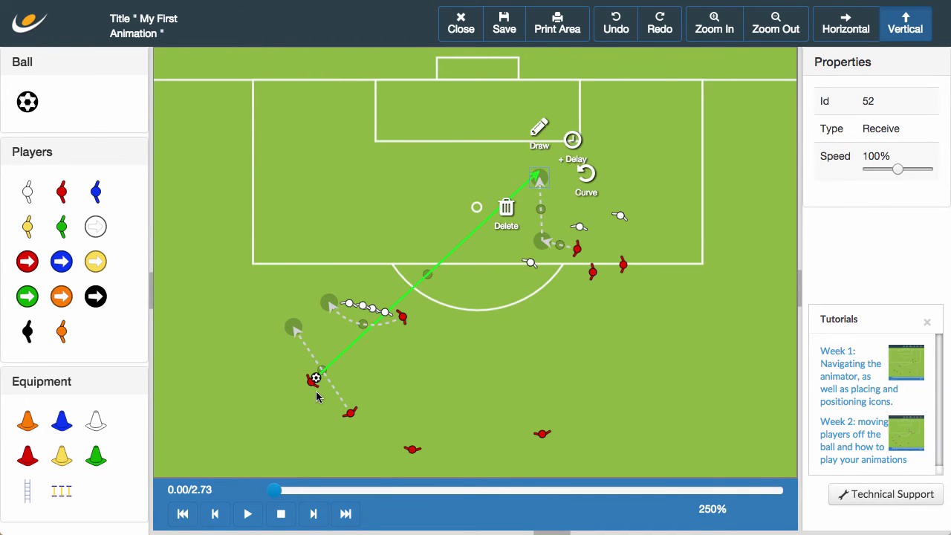
{"action": "mouse_move", "coordinate": [312, 379]}
{"action": "left_mouse_down"}
{"action": "mouse_move", "coordinate": [205, 382]}
{"action": "mouse_move", "coordinate": [309, 382]}
{"action": "left_mouse_up"}
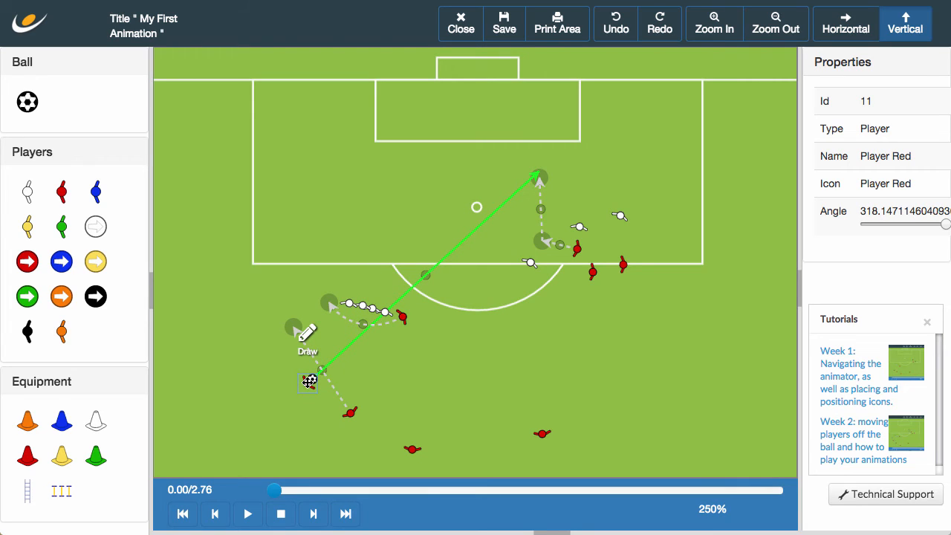
{"action": "left_click", "coordinate": [425, 372]}
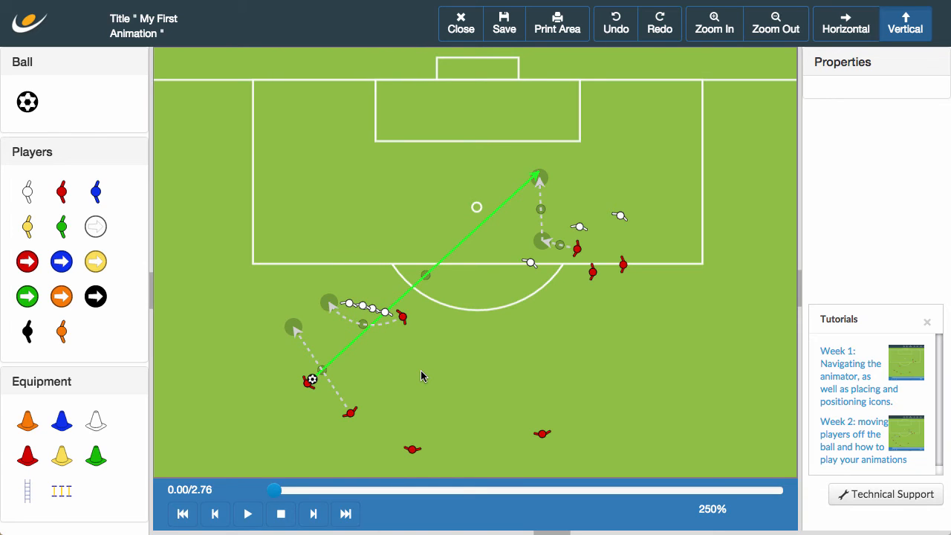
{"action": "left_click", "coordinate": [309, 381]}
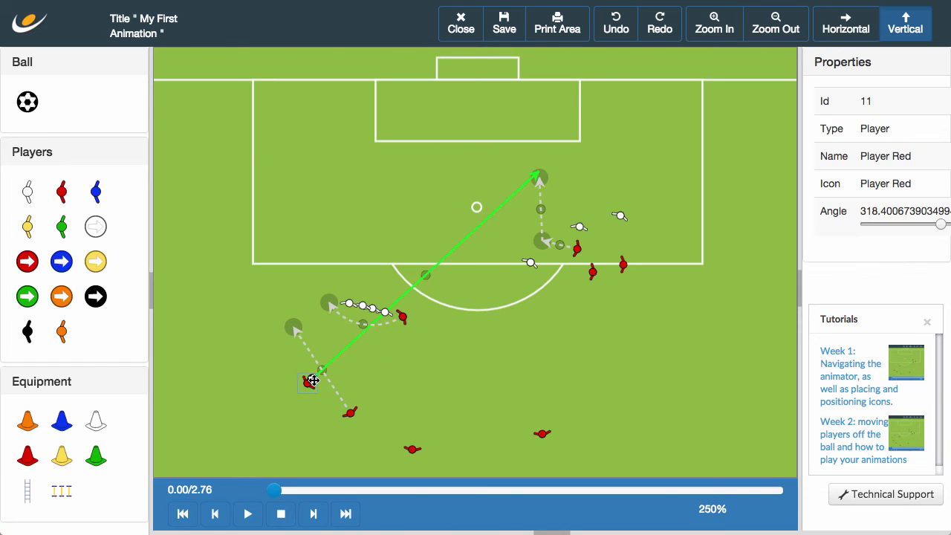
Draw a Header from the overhead's receiving point into the goal
{"action": "left_click", "coordinate": [540, 174]}
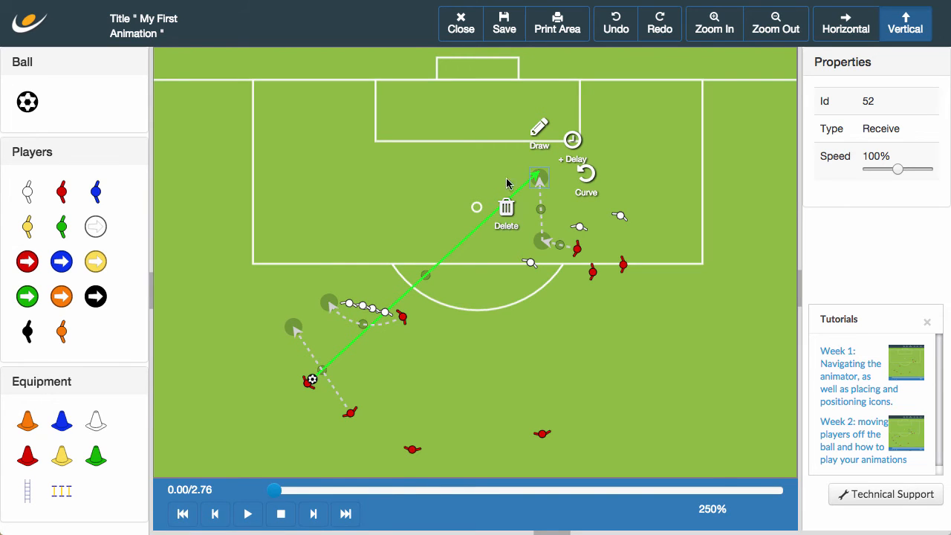
{"action": "left_click", "coordinate": [541, 140]}
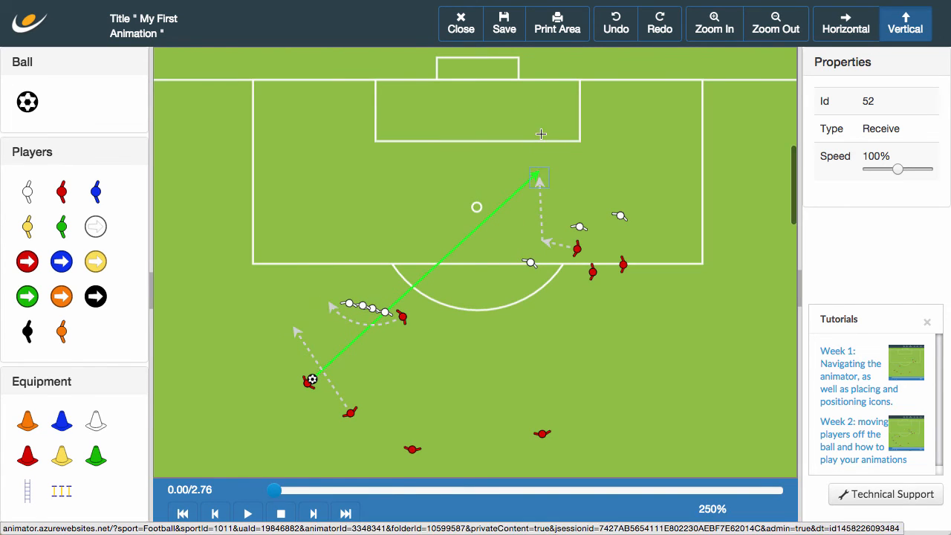
{"action": "left_click", "coordinate": [512, 66]}
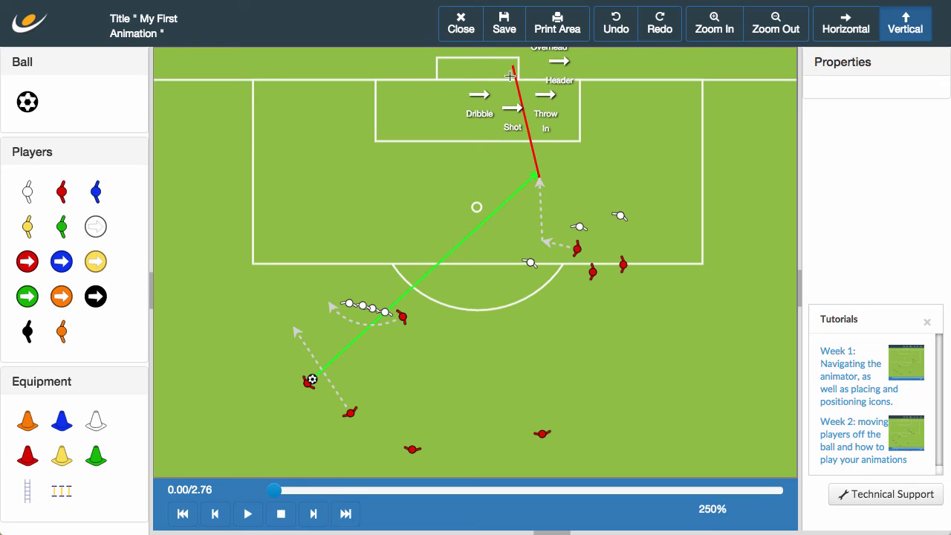
{"action": "left_click", "coordinate": [562, 74]}
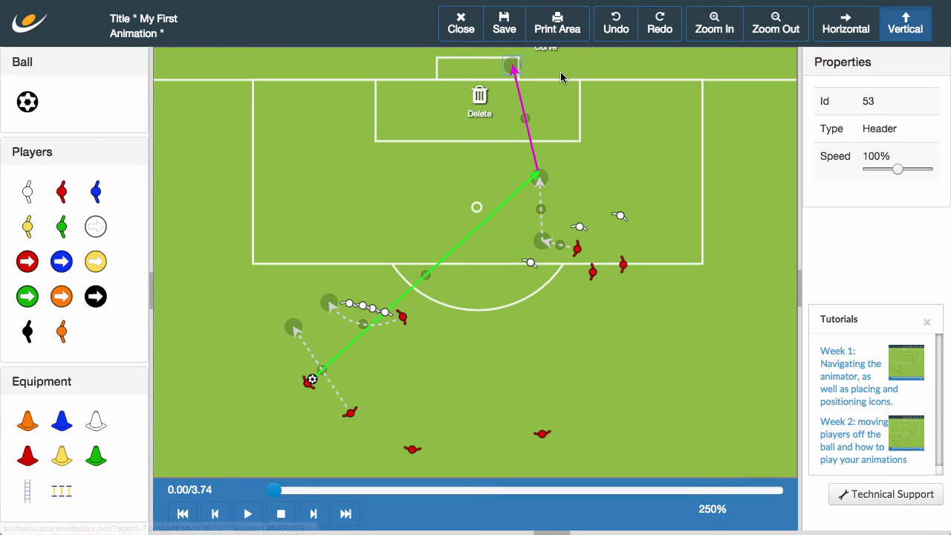
{"action": "left_click", "coordinate": [557, 105]}
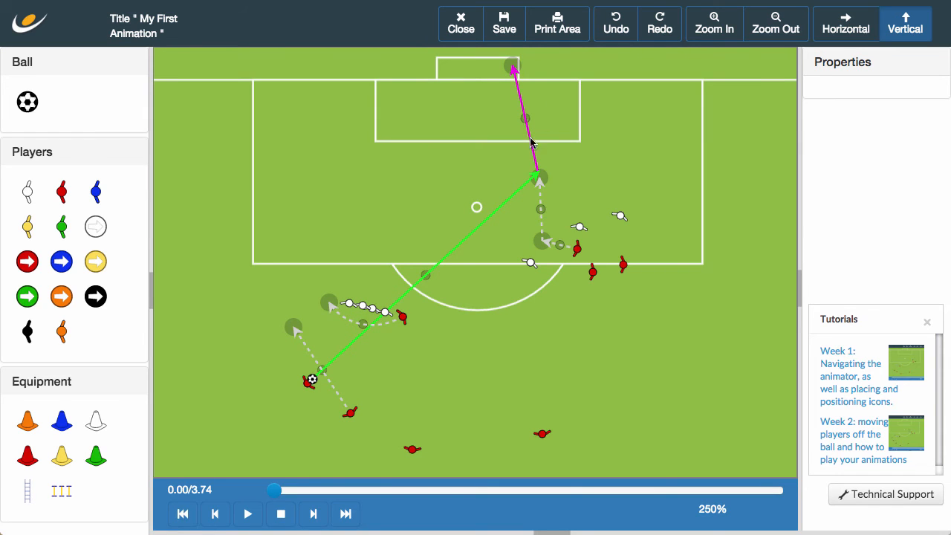
Play the animation twice to preview the overhead followed by the header
{"action": "left_click", "coordinate": [248, 513]}
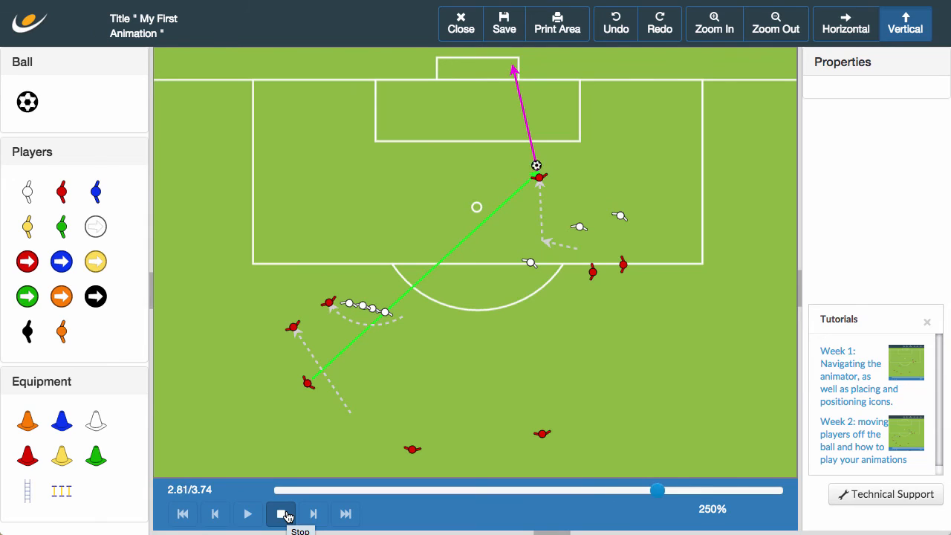
{"action": "left_click", "coordinate": [283, 513]}
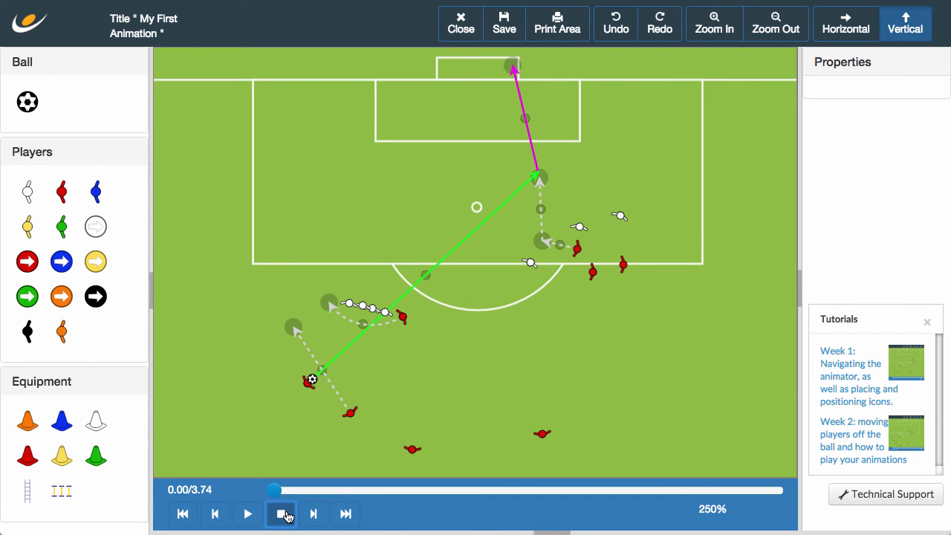
{"action": "left_click", "coordinate": [248, 513]}
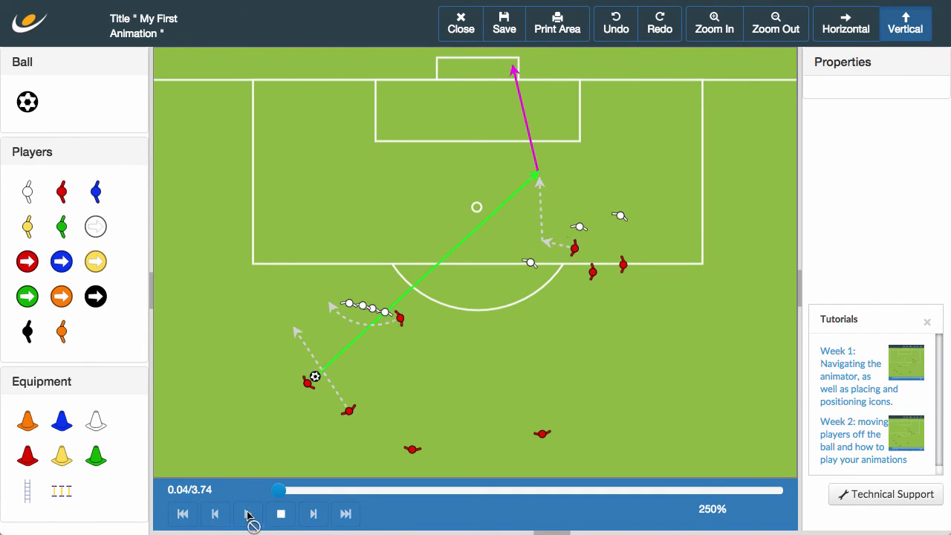
{"action": "left_click", "coordinate": [291, 518]}
Try the overhead from a wider position by moving the ball carrier out wide, playing the animation and returning the player
{"action": "left_click", "coordinate": [300, 382]}
{"action": "left_click_drag", "start_coordinate": [273, 385], "coordinate": [179, 323]}
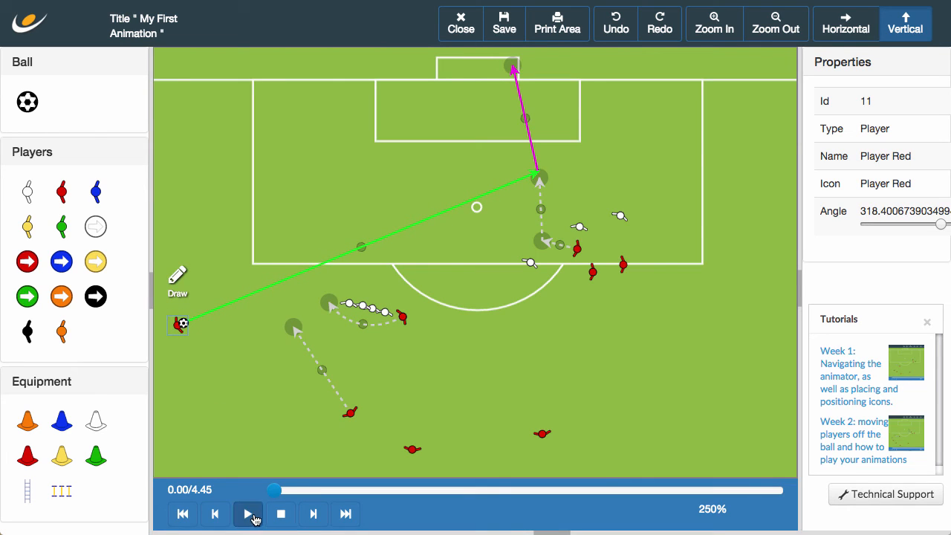
{"action": "left_click", "coordinate": [248, 513]}
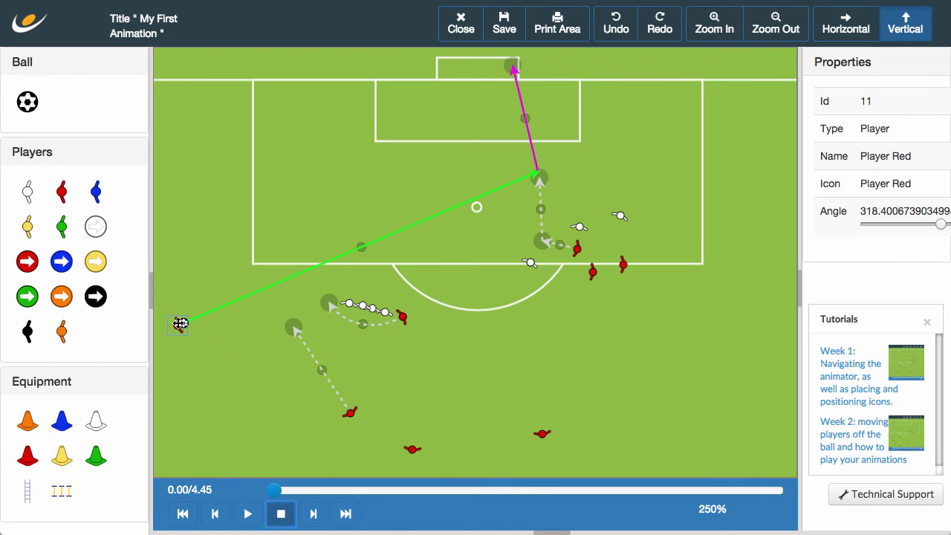
{"action": "left_click_drag", "start_coordinate": [178, 324], "coordinate": [306, 384]}
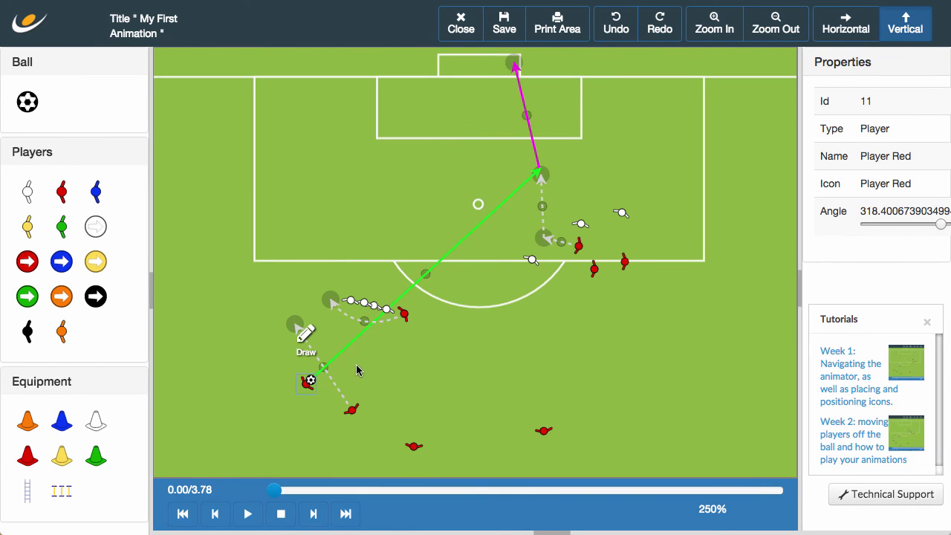
Set the speed of the header into the goal to 186%
{"action": "left_click", "coordinate": [522, 63]}
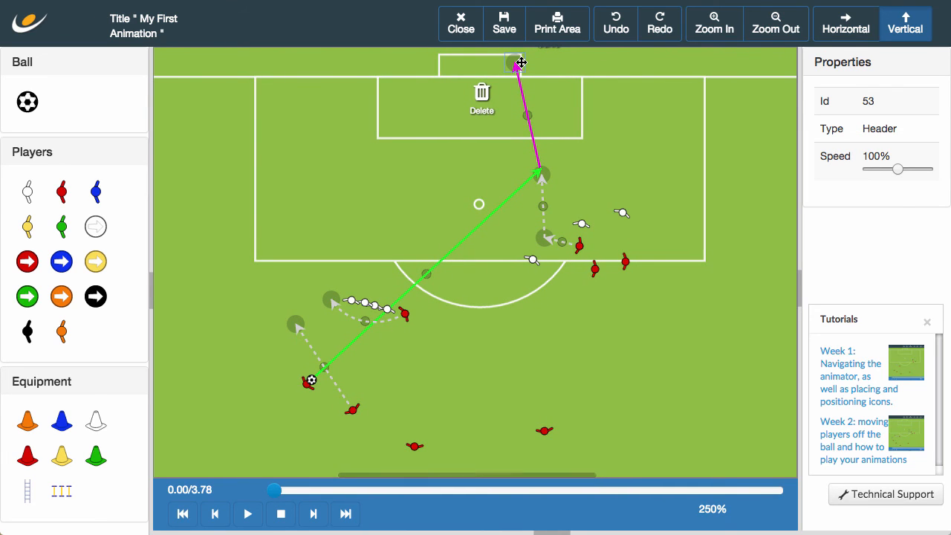
{"action": "scroll", "coordinate": [522, 63], "scroll_direction": "right", "scroll_amount": 1}
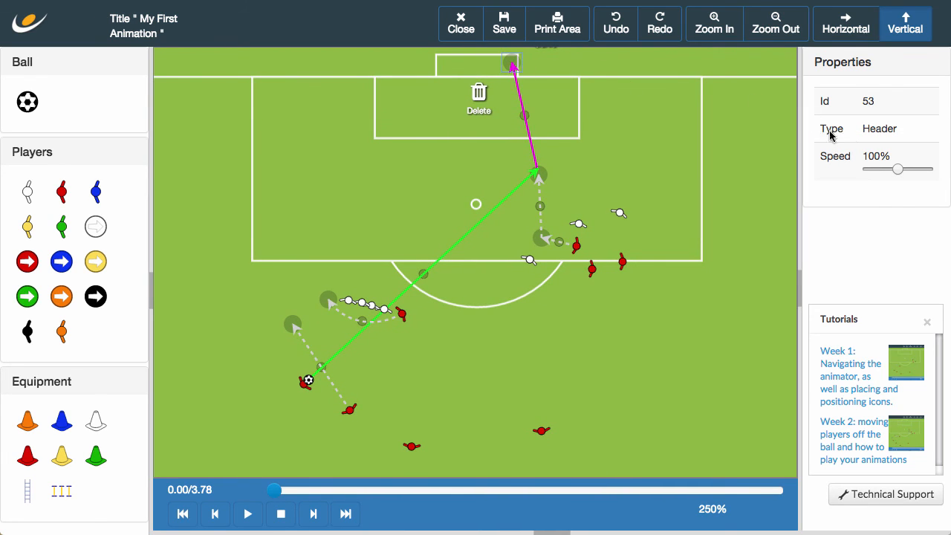
{"action": "left_click_drag", "start_coordinate": [905, 171], "coordinate": [924, 172]}
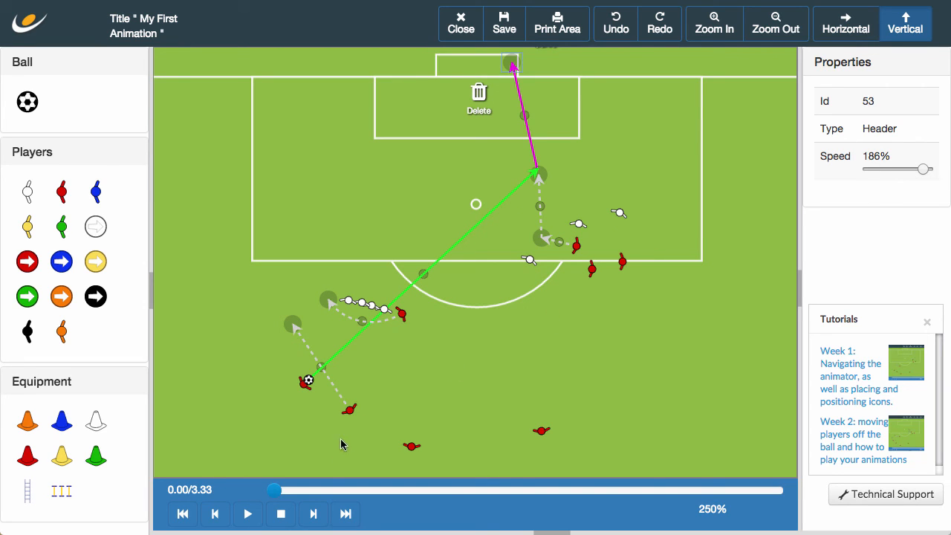
Play the animation with the faster header and save the animation
{"action": "left_click", "coordinate": [248, 514]}
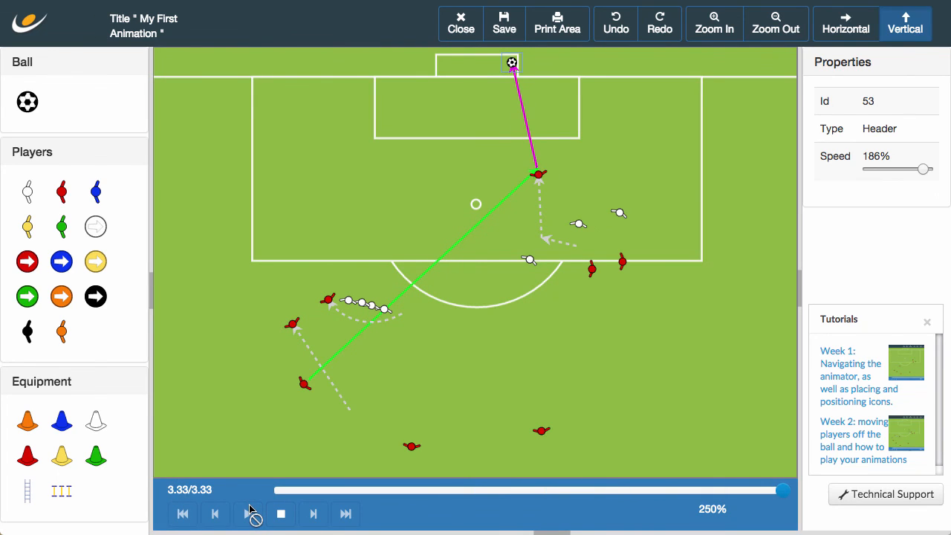
{"action": "left_click", "coordinate": [281, 514]}
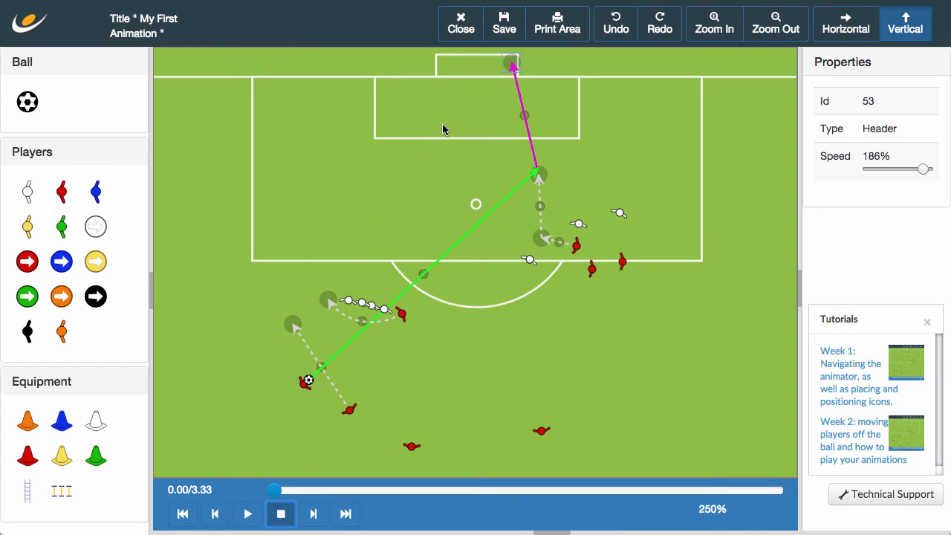
{"action": "left_click", "coordinate": [503, 31]}
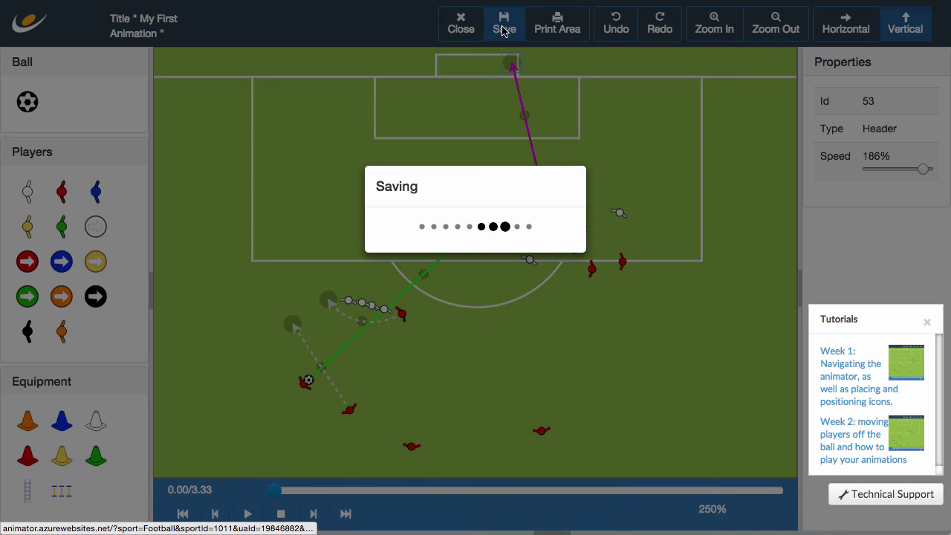